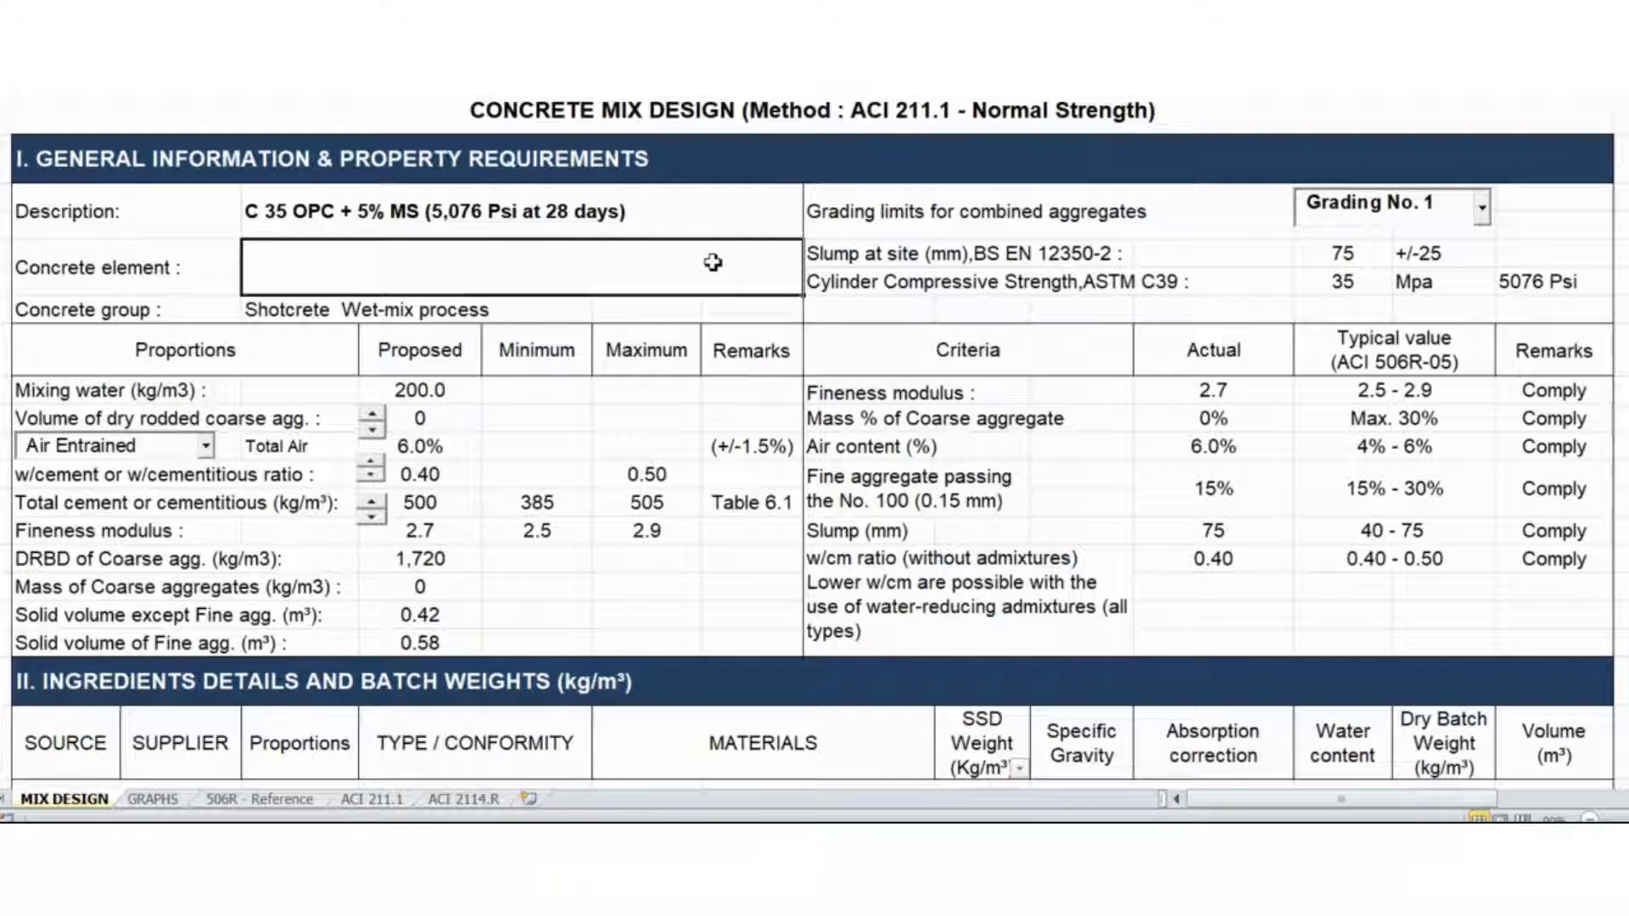
Review the 75 slump value and the grading options, keeping Grading No. 1
{"action": "left_click", "coordinate": [636, 418]}
{"action": "left_click", "coordinate": [559, 418]}
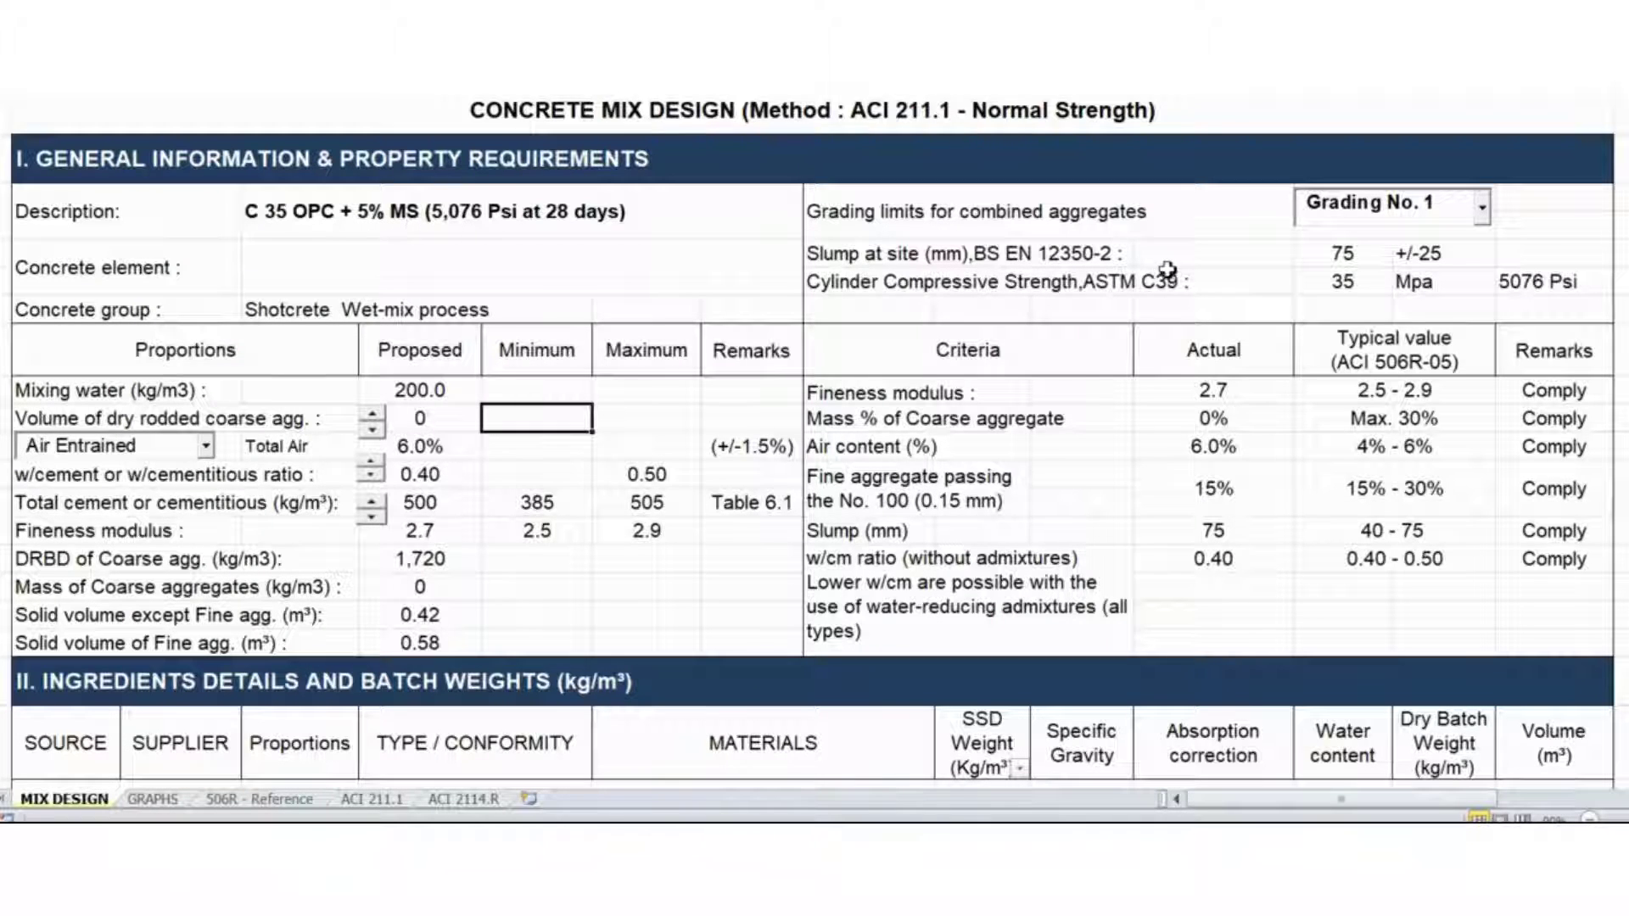
{"action": "left_click", "coordinate": [1329, 253]}
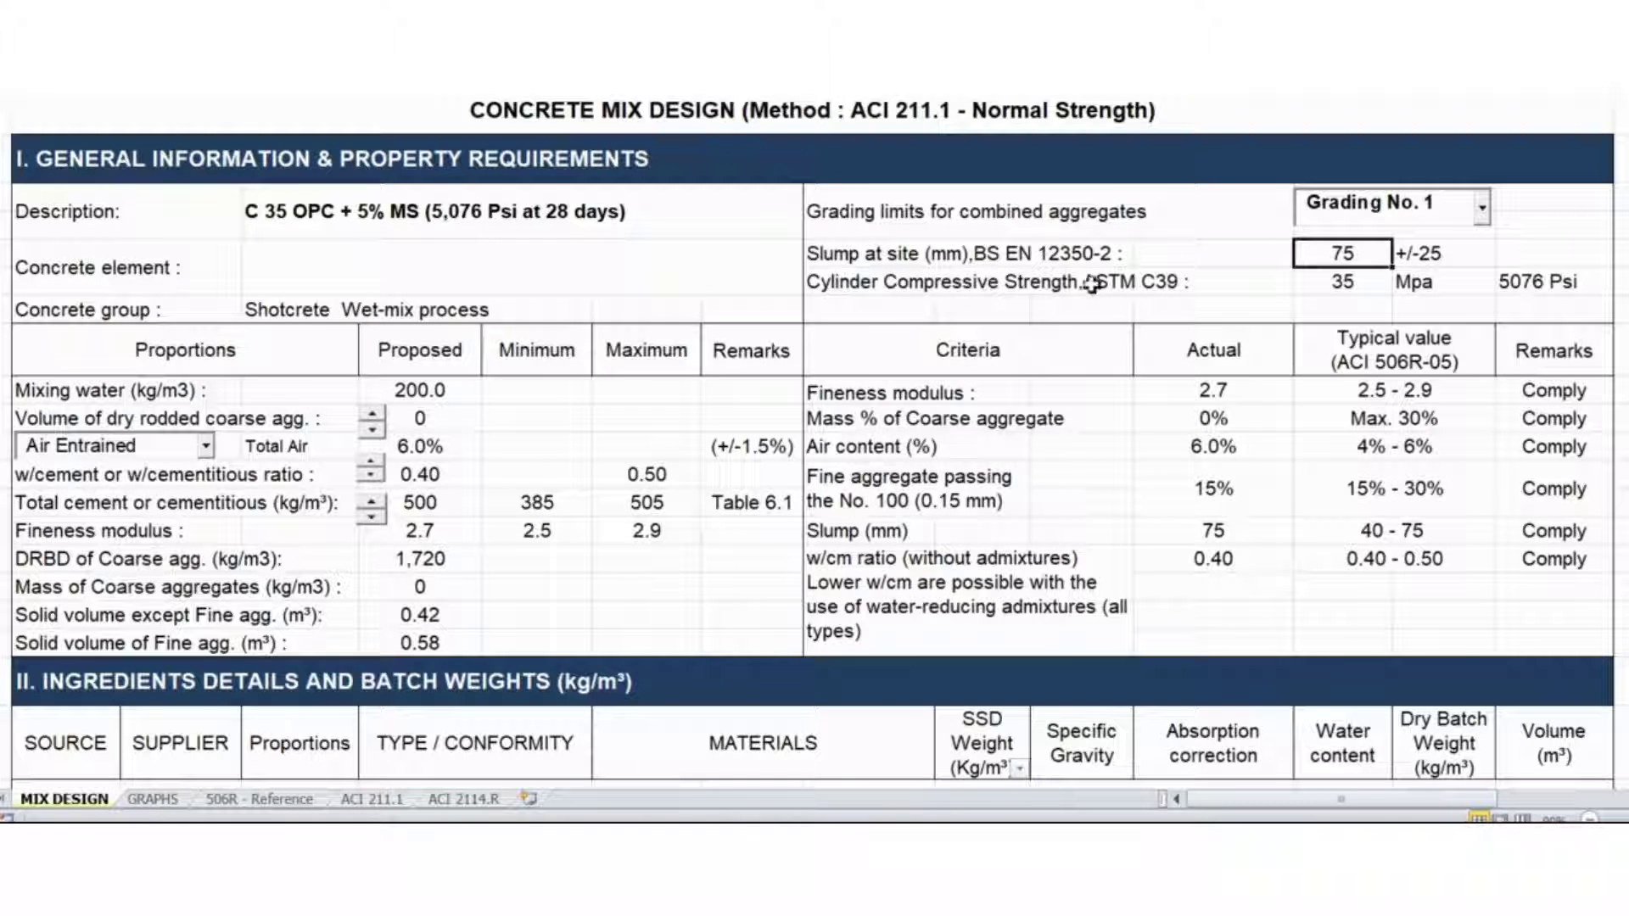
{"action": "left_click", "coordinate": [1510, 225]}
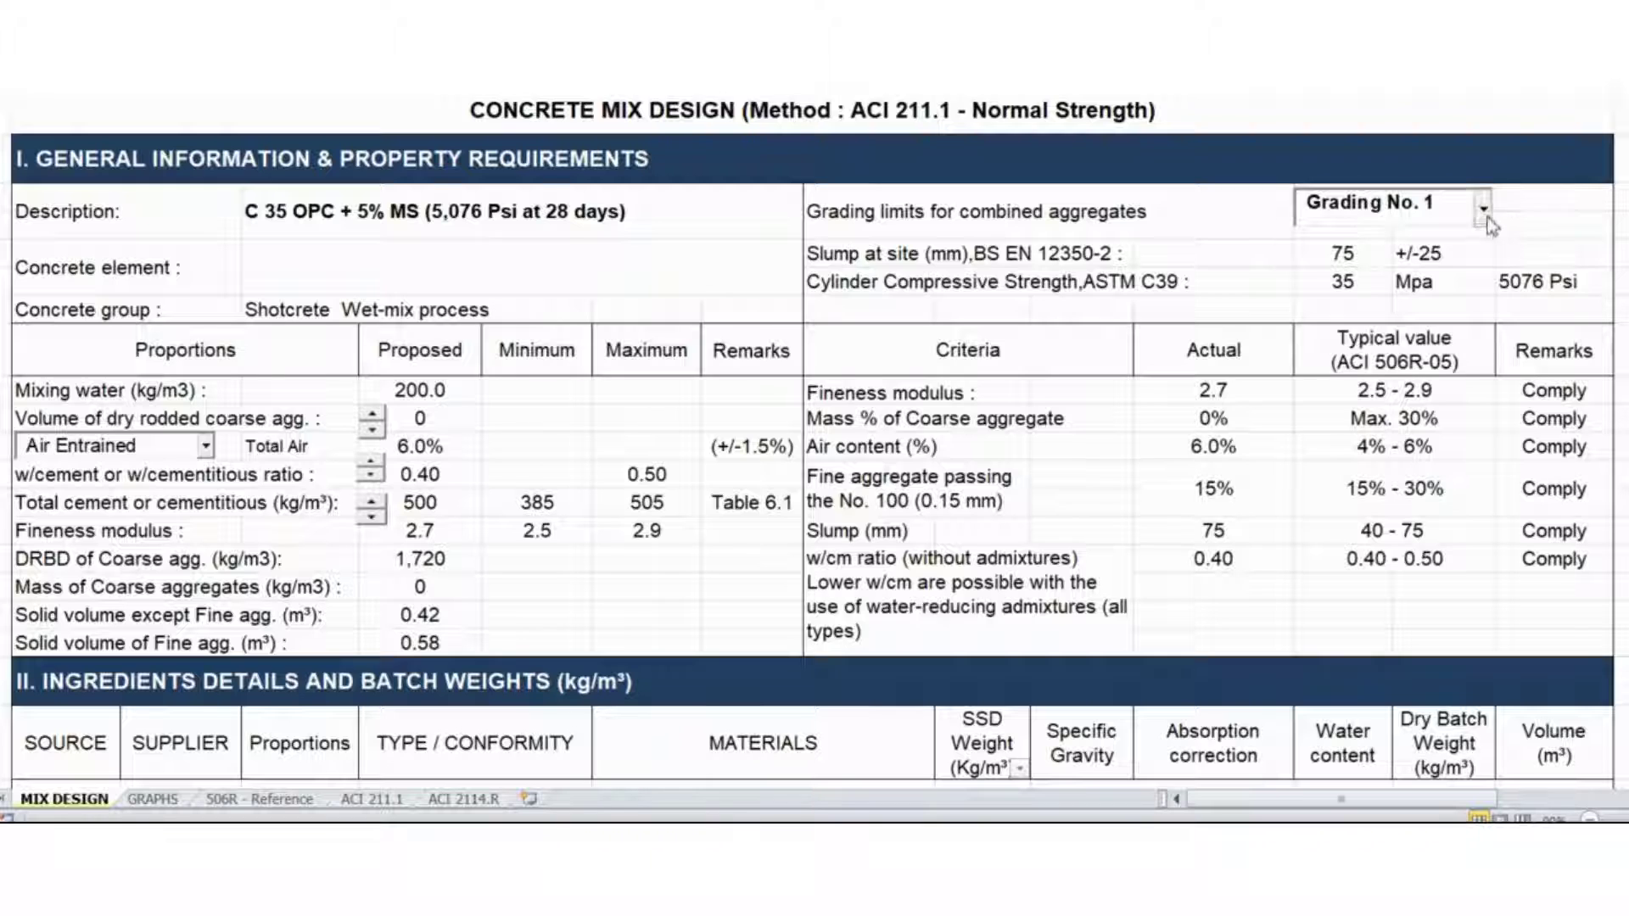
{"action": "left_click", "coordinate": [1481, 207]}
{"action": "left_click", "coordinate": [1439, 246]}
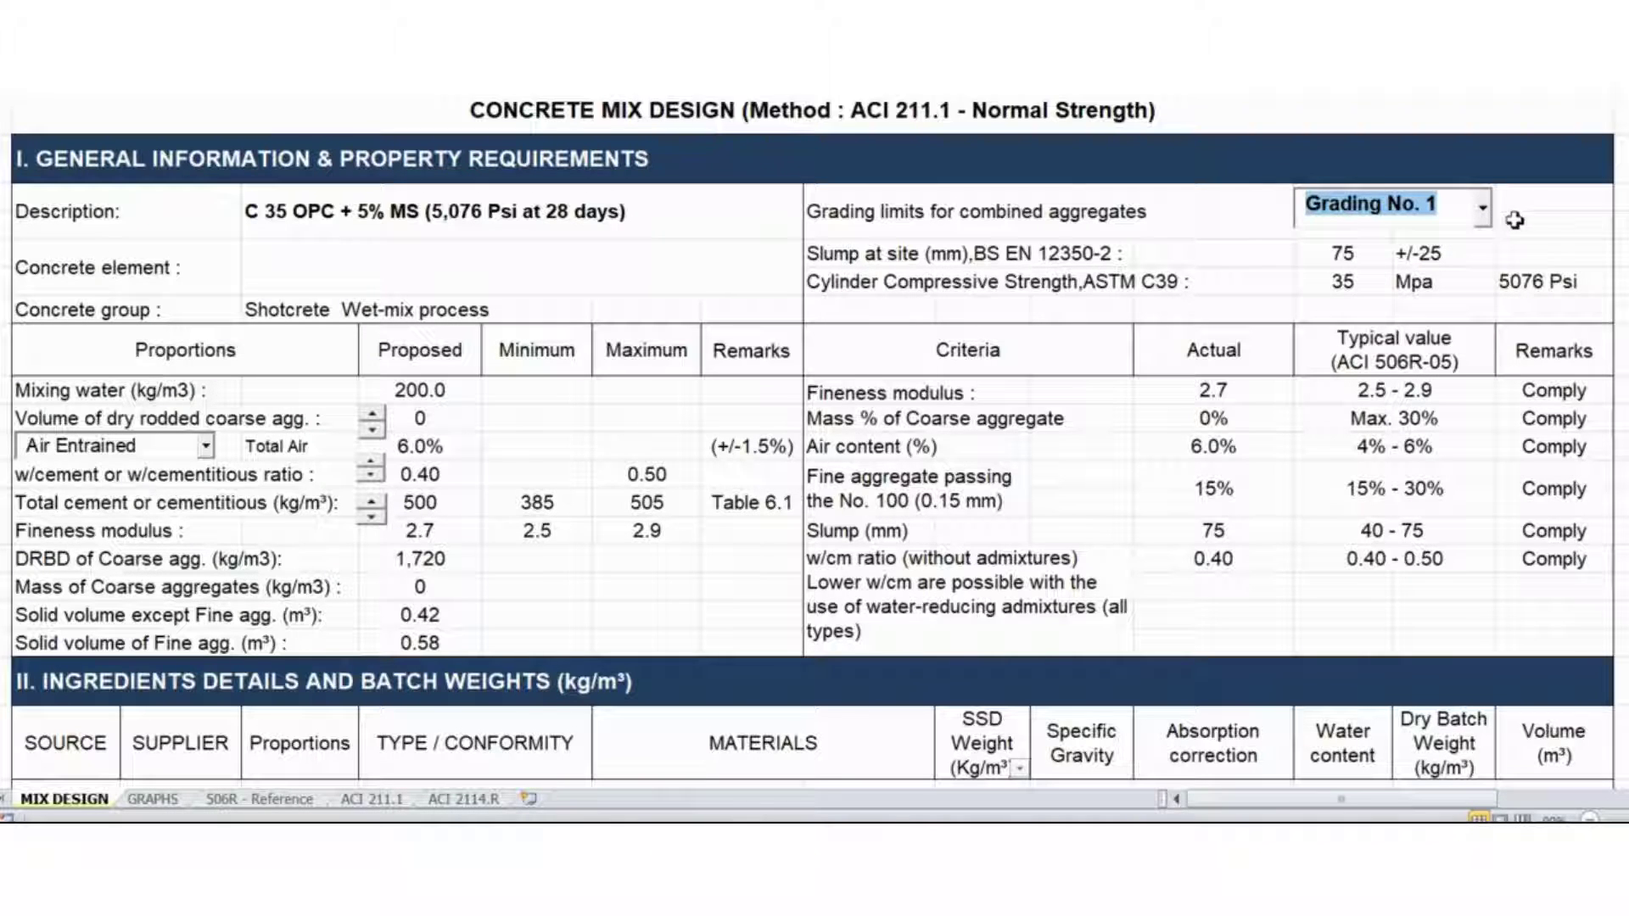
{"action": "left_click", "coordinate": [1500, 223]}
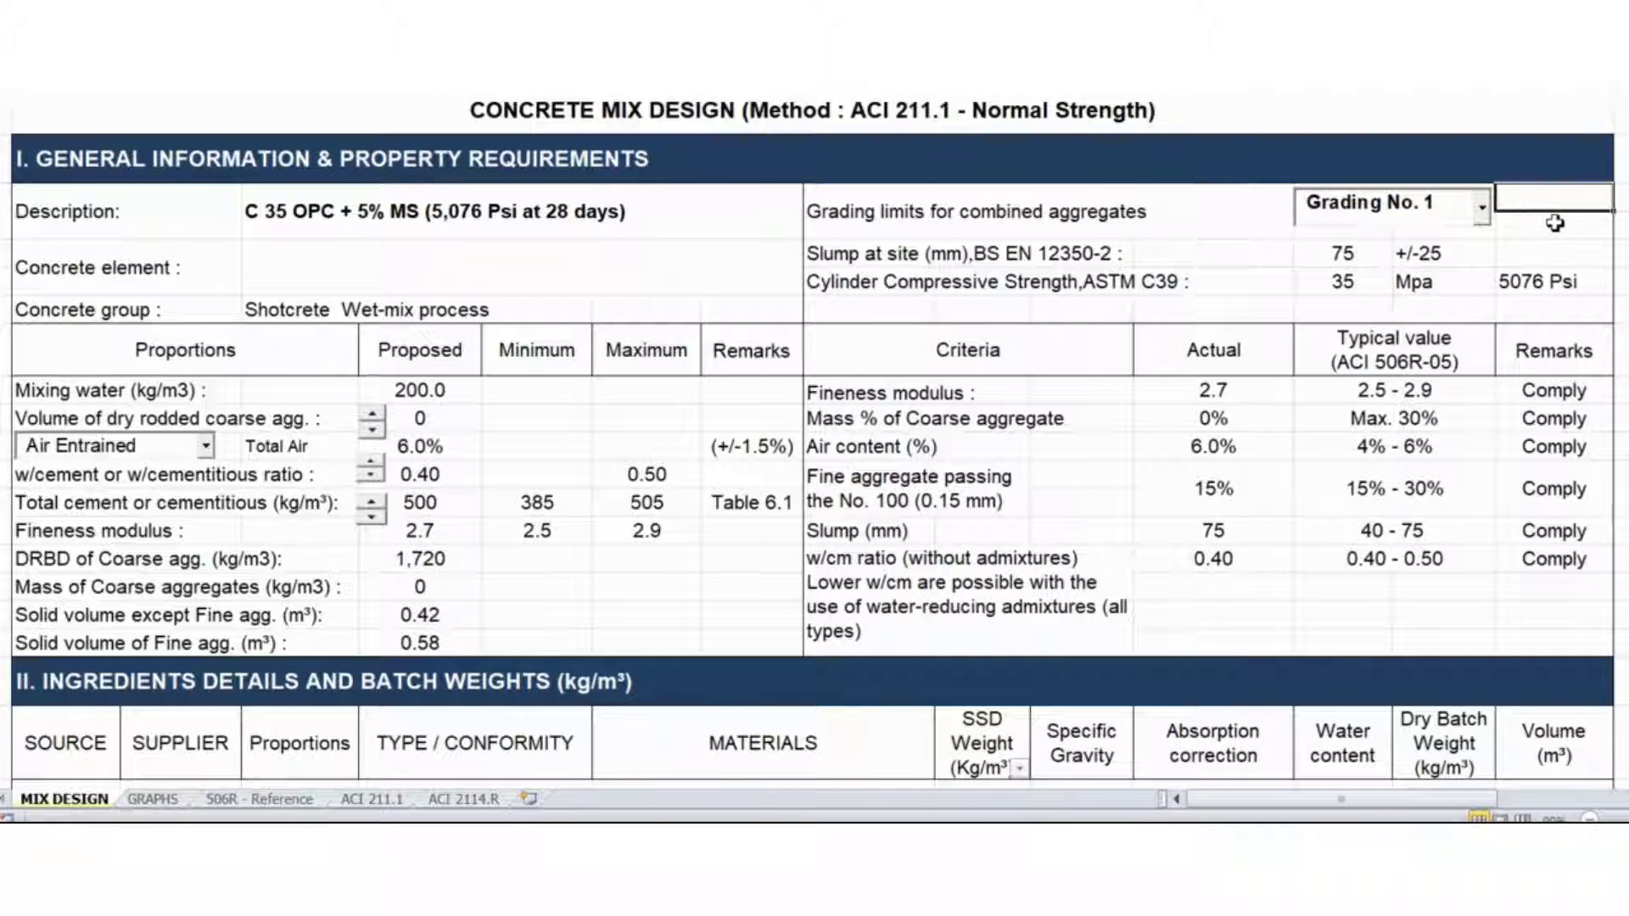
Check the coarse aggregate volume input and the 40 - 75 slump range
{"action": "left_click", "coordinate": [423, 421]}
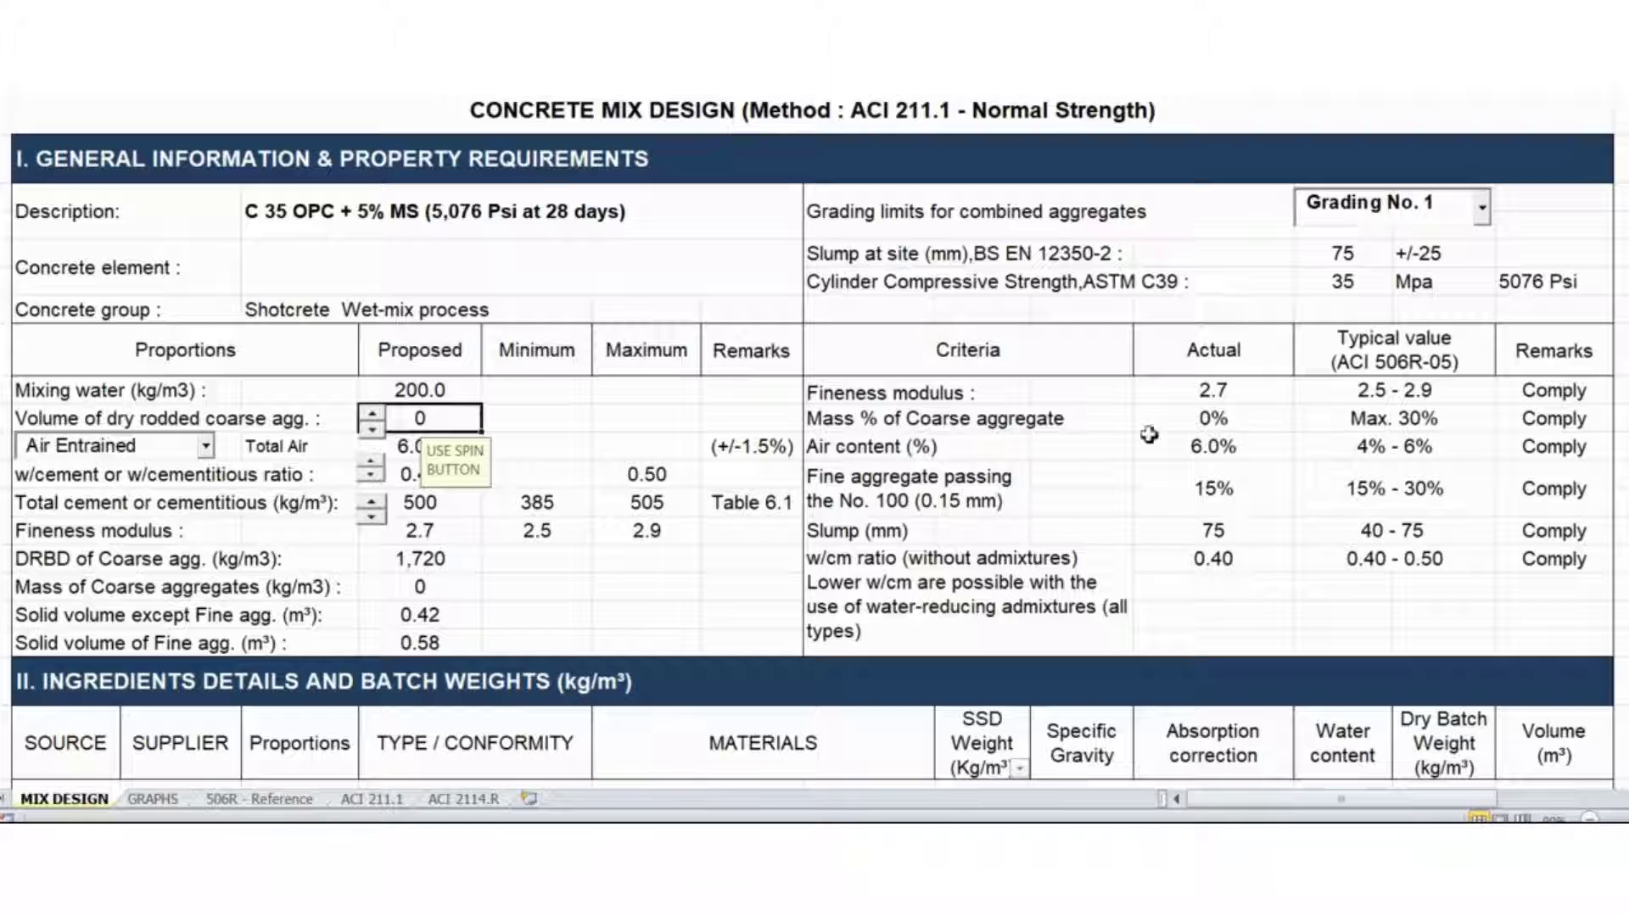
{"action": "left_click", "coordinate": [1111, 562]}
{"action": "left_click", "coordinate": [941, 359]}
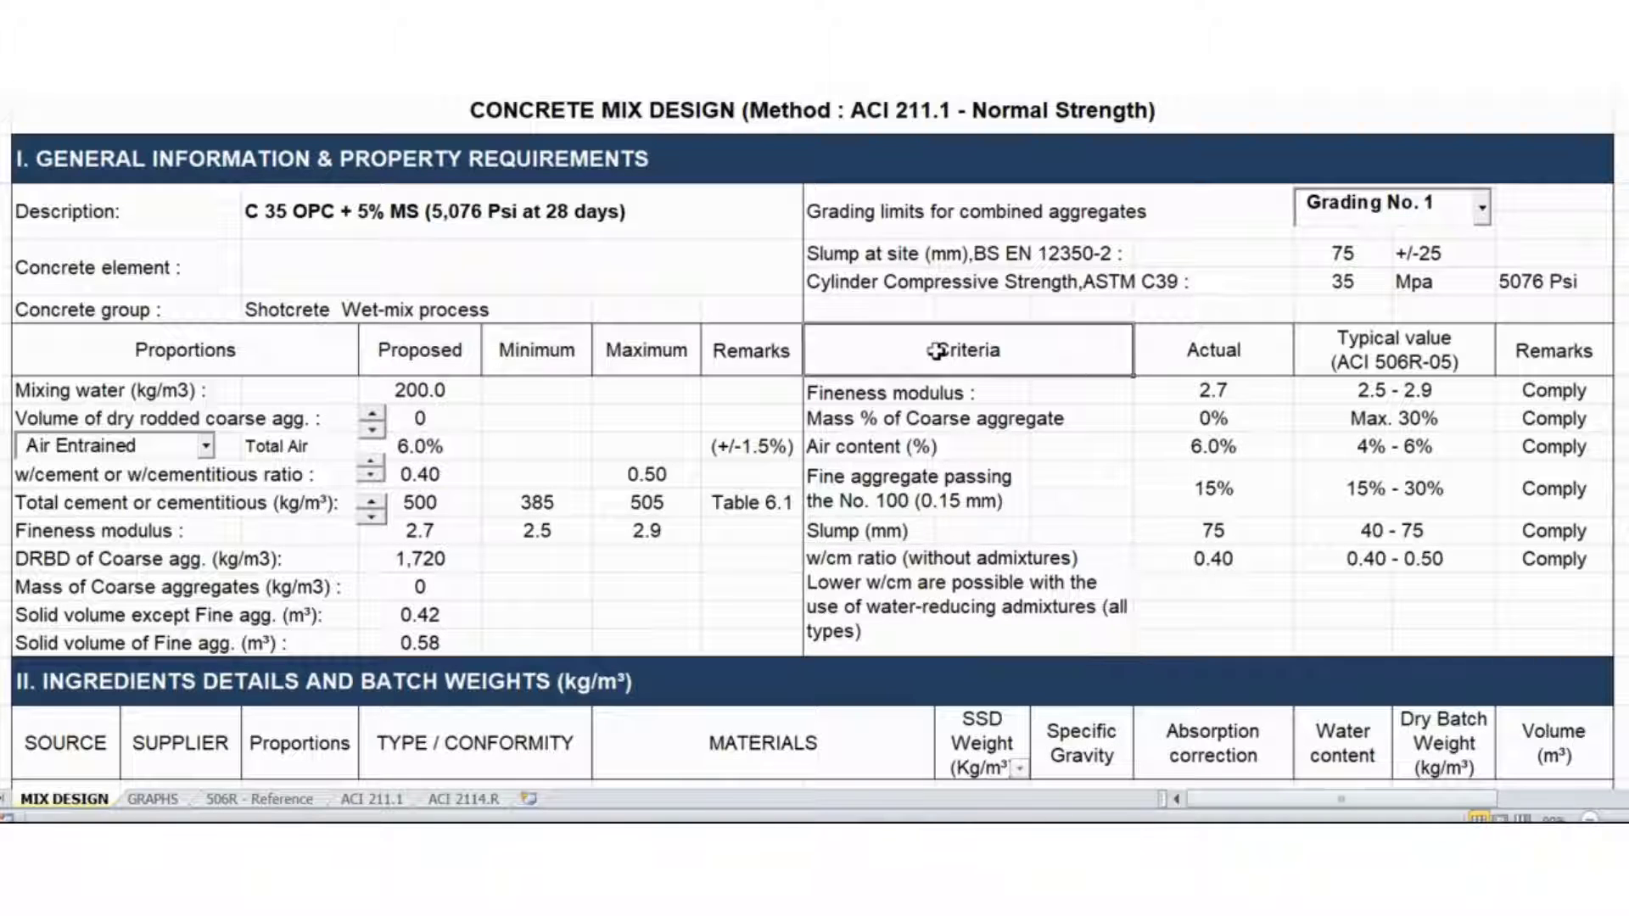
{"action": "left_click", "coordinate": [1097, 413]}
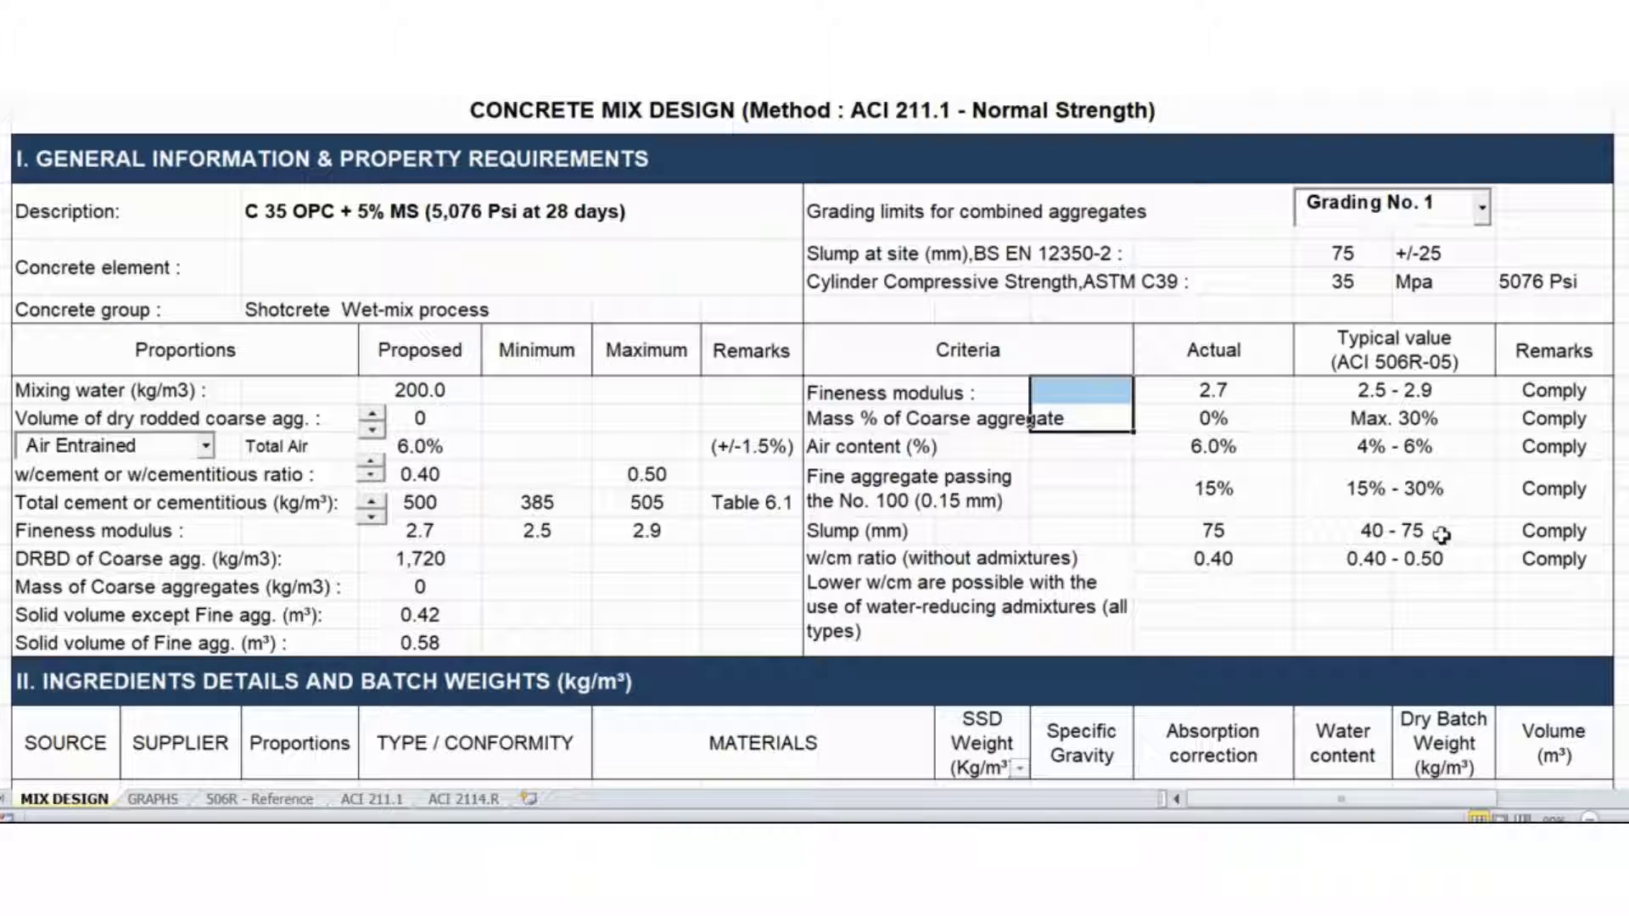
{"action": "left_click", "coordinate": [1428, 584]}
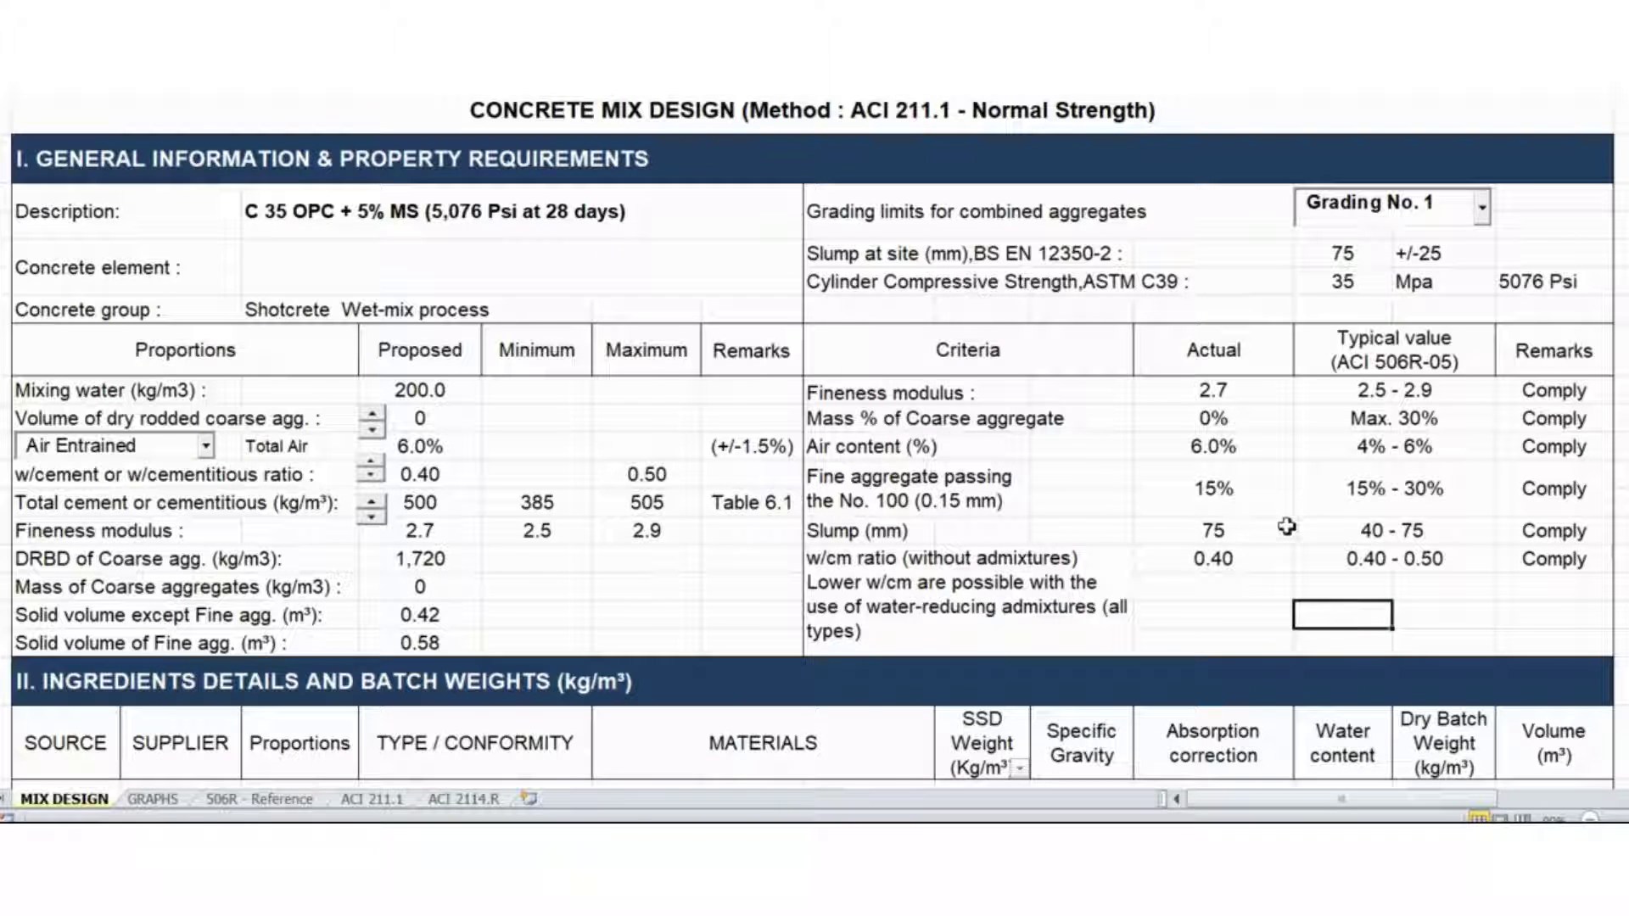
{"action": "left_click", "coordinate": [1376, 531]}
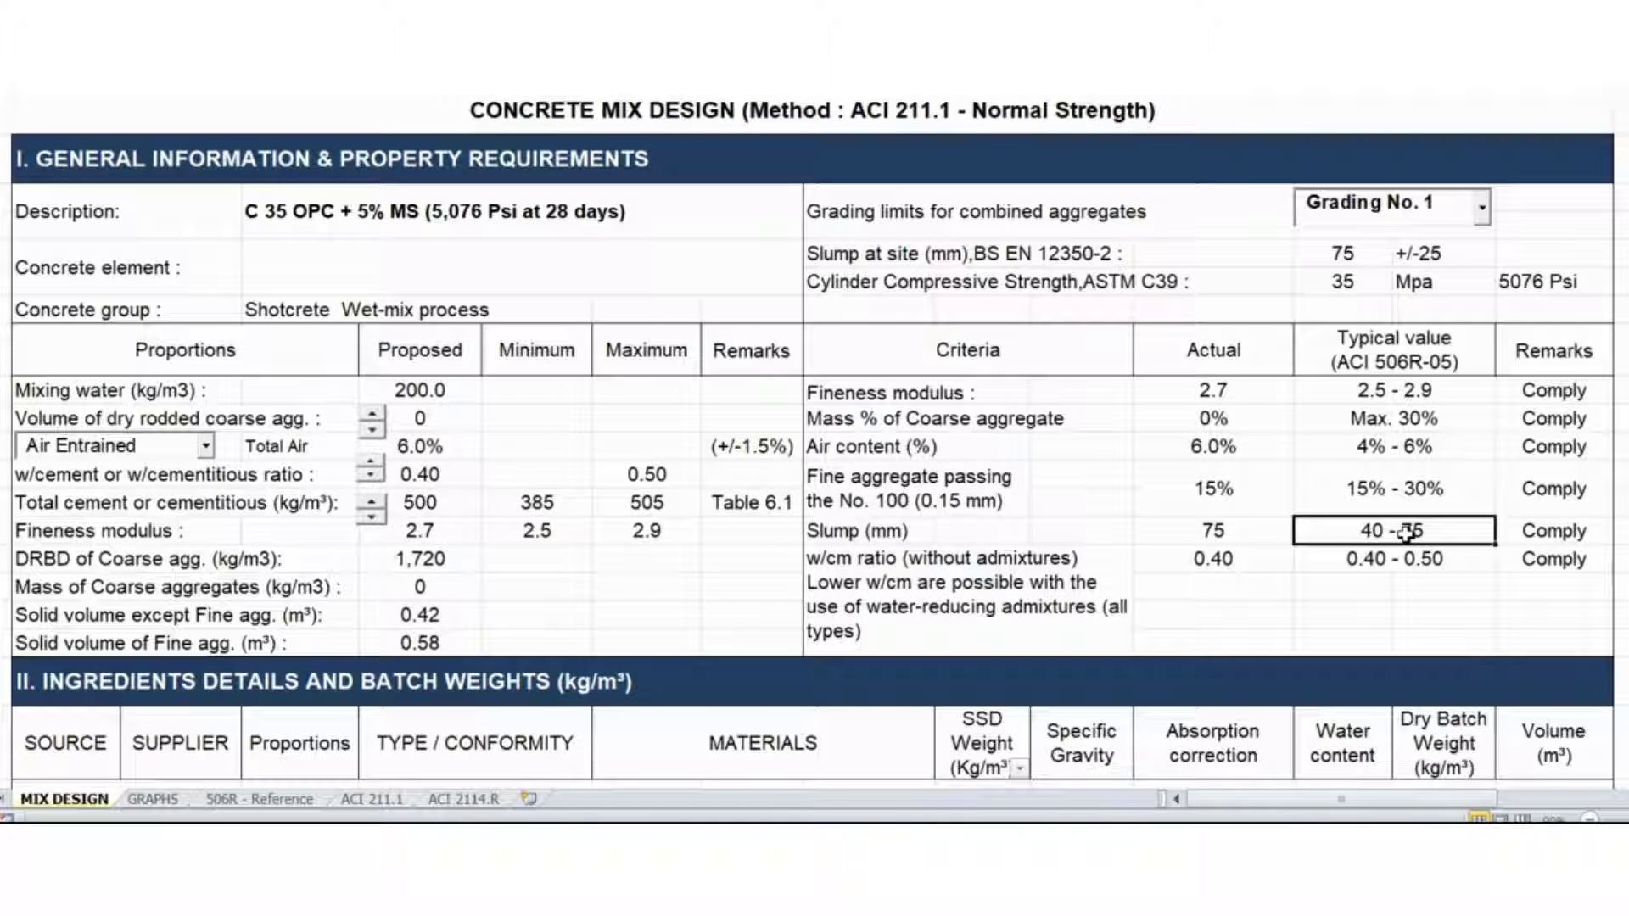
{"action": "left_click", "coordinate": [1403, 583]}
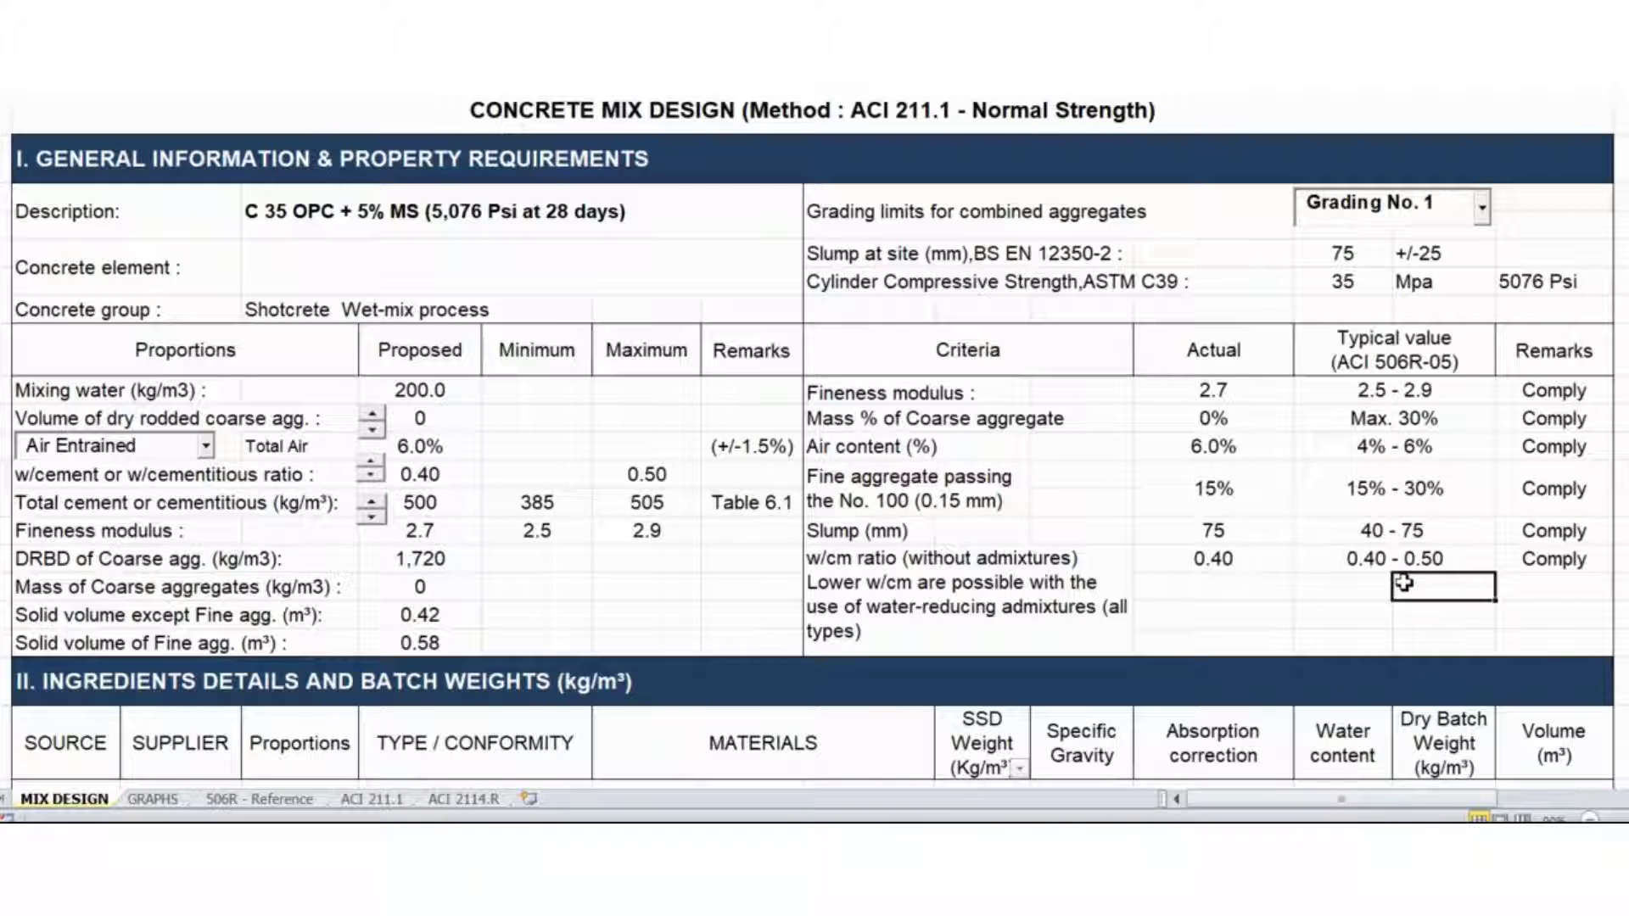
{"action": "left_click", "coordinate": [1384, 532]}
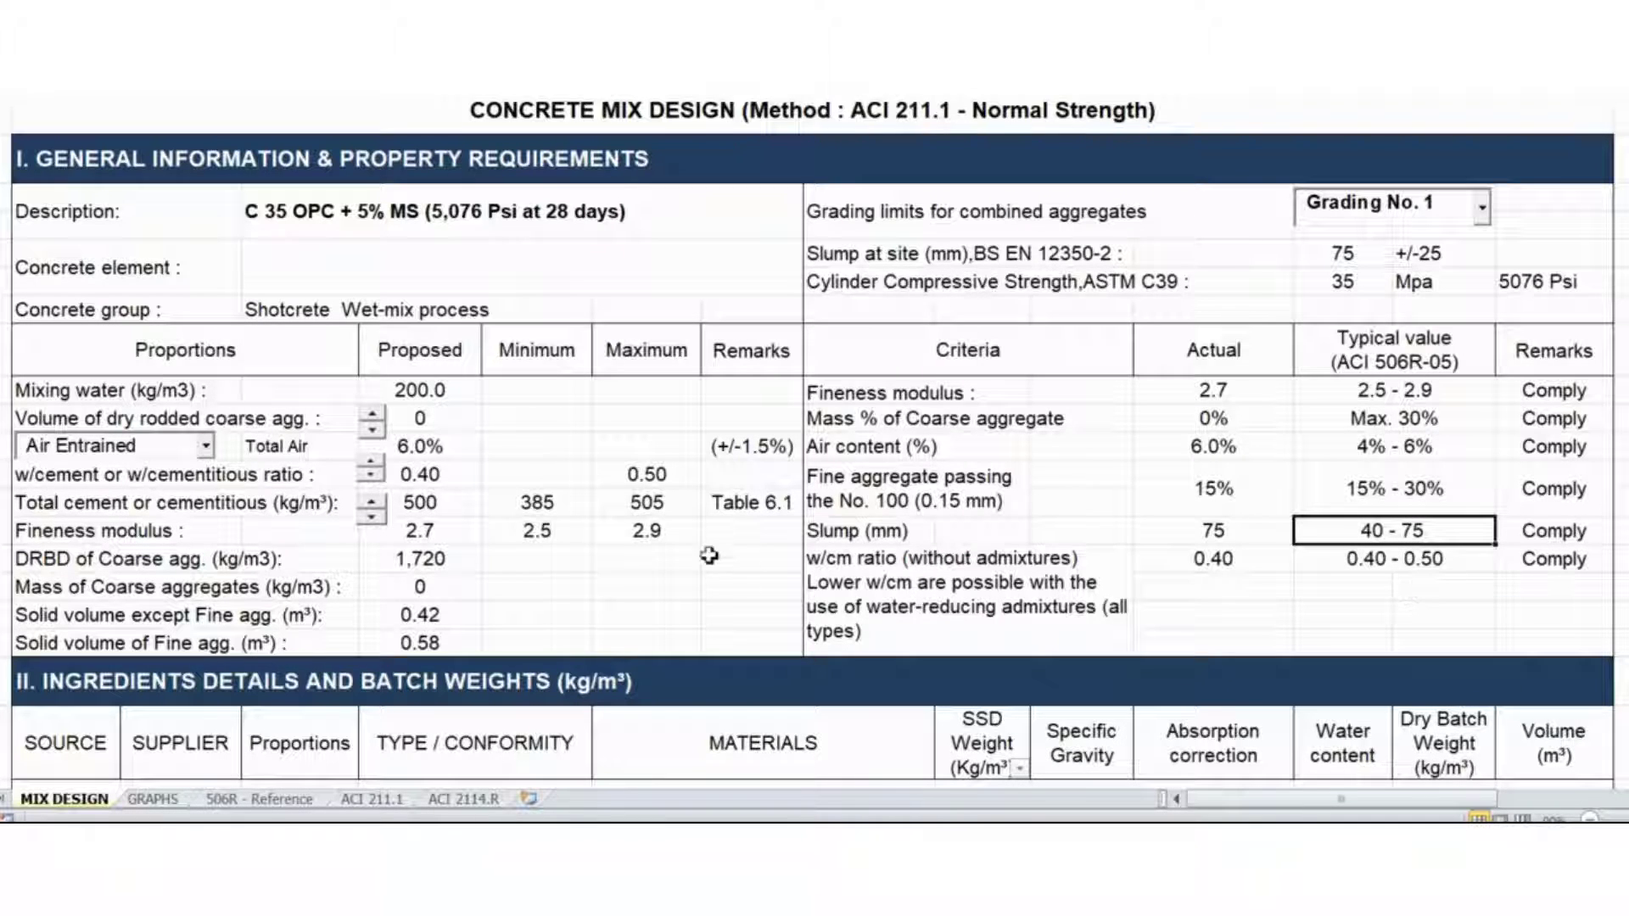
{"action": "left_click", "coordinate": [1232, 581]}
{"action": "left_click", "coordinate": [534, 580]}
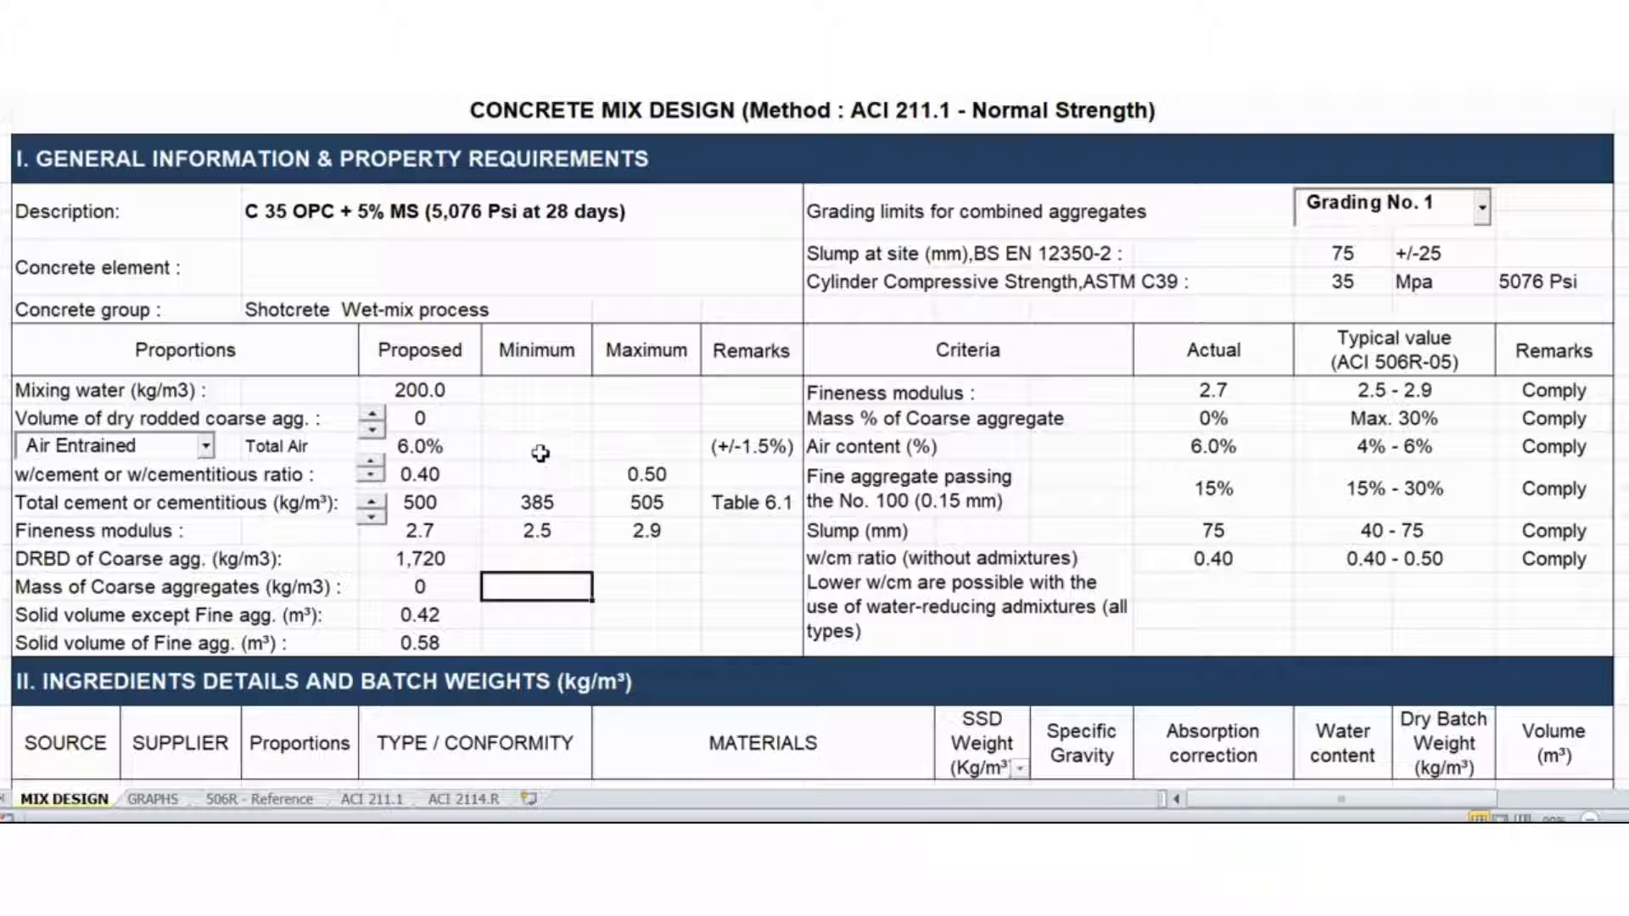
Try w/cm ratios of 0.41 and 0.42, return to 0.40, and check the 200.0 mixing water
{"action": "left_click", "coordinate": [378, 467]}
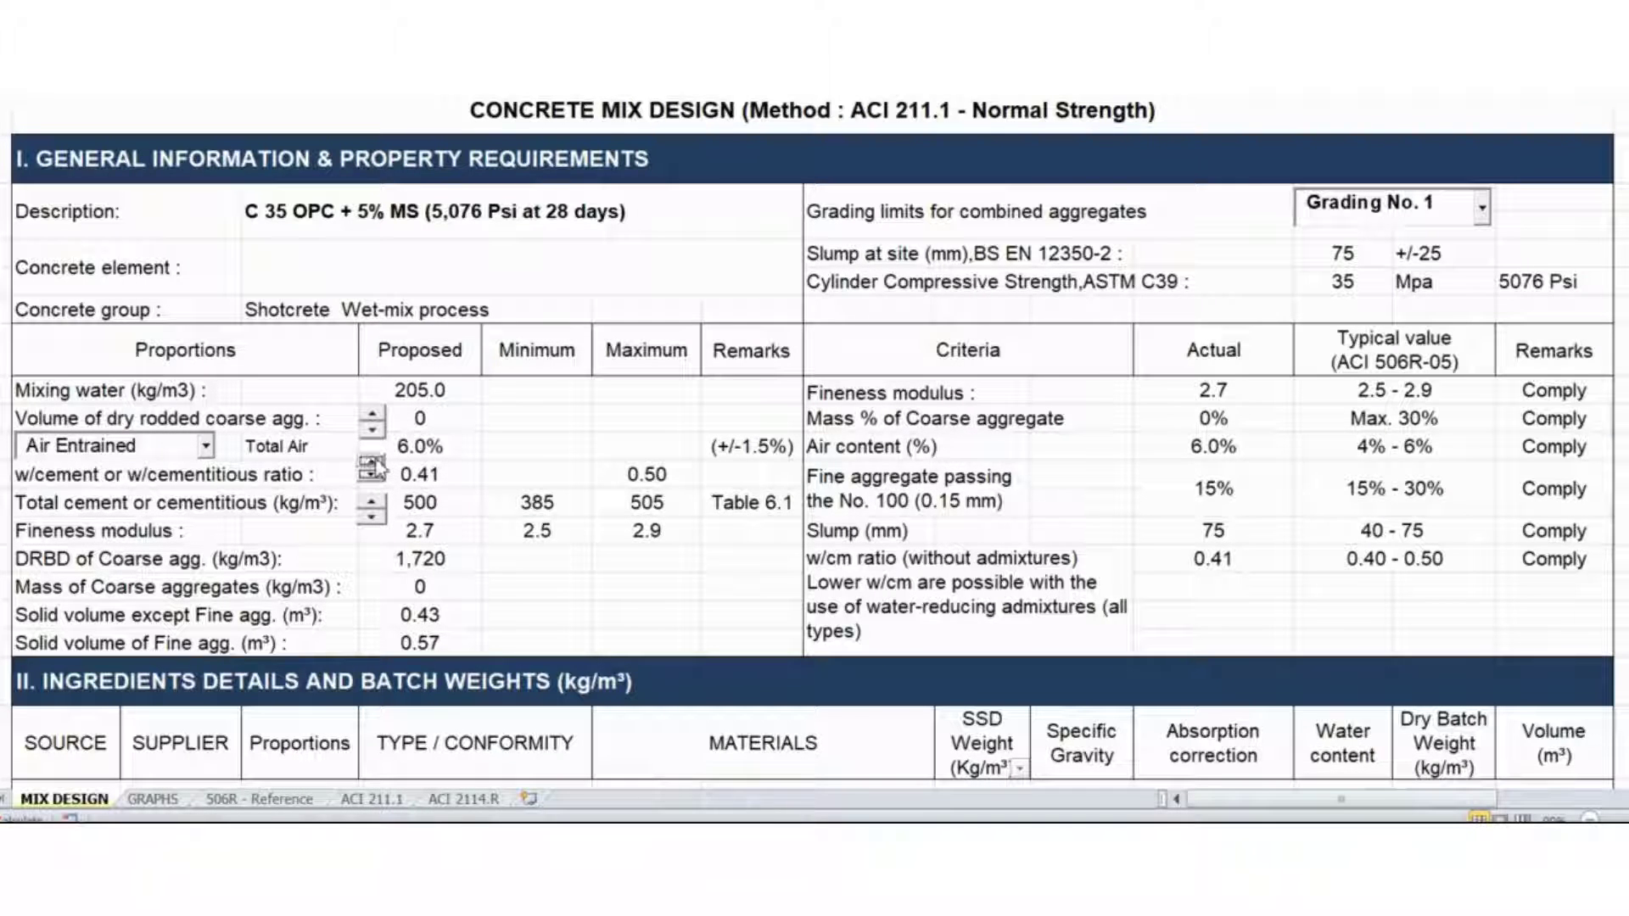
{"action": "left_click", "coordinate": [378, 465]}
{"action": "left_click", "coordinate": [372, 481]}
{"action": "left_click", "coordinate": [373, 480]}
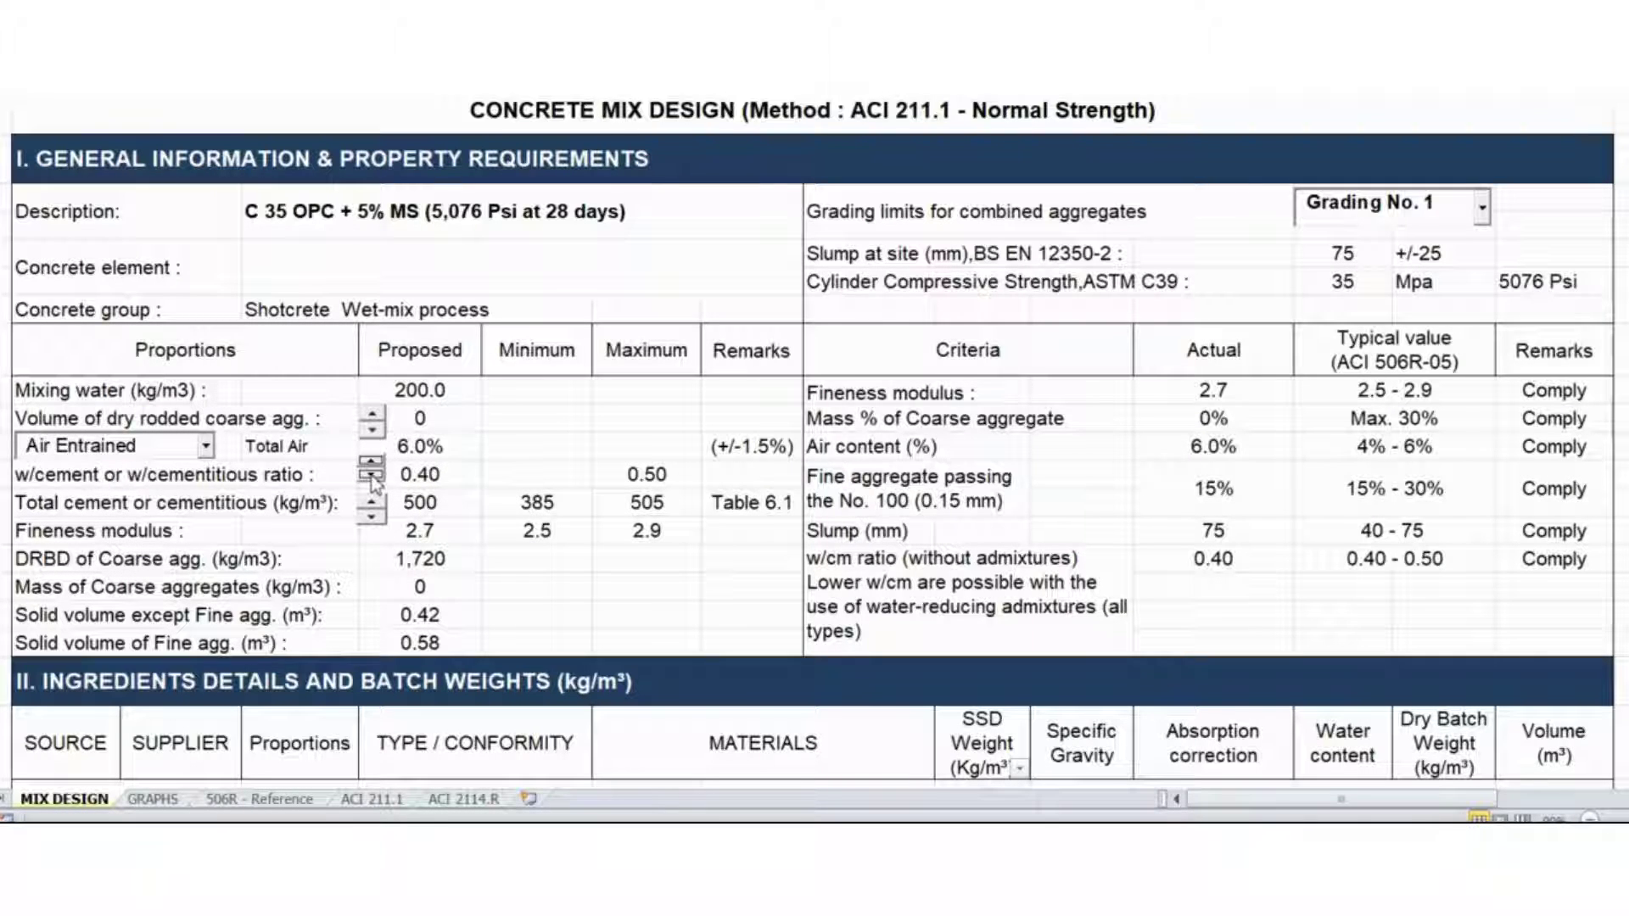
{"action": "left_click", "coordinate": [641, 567]}
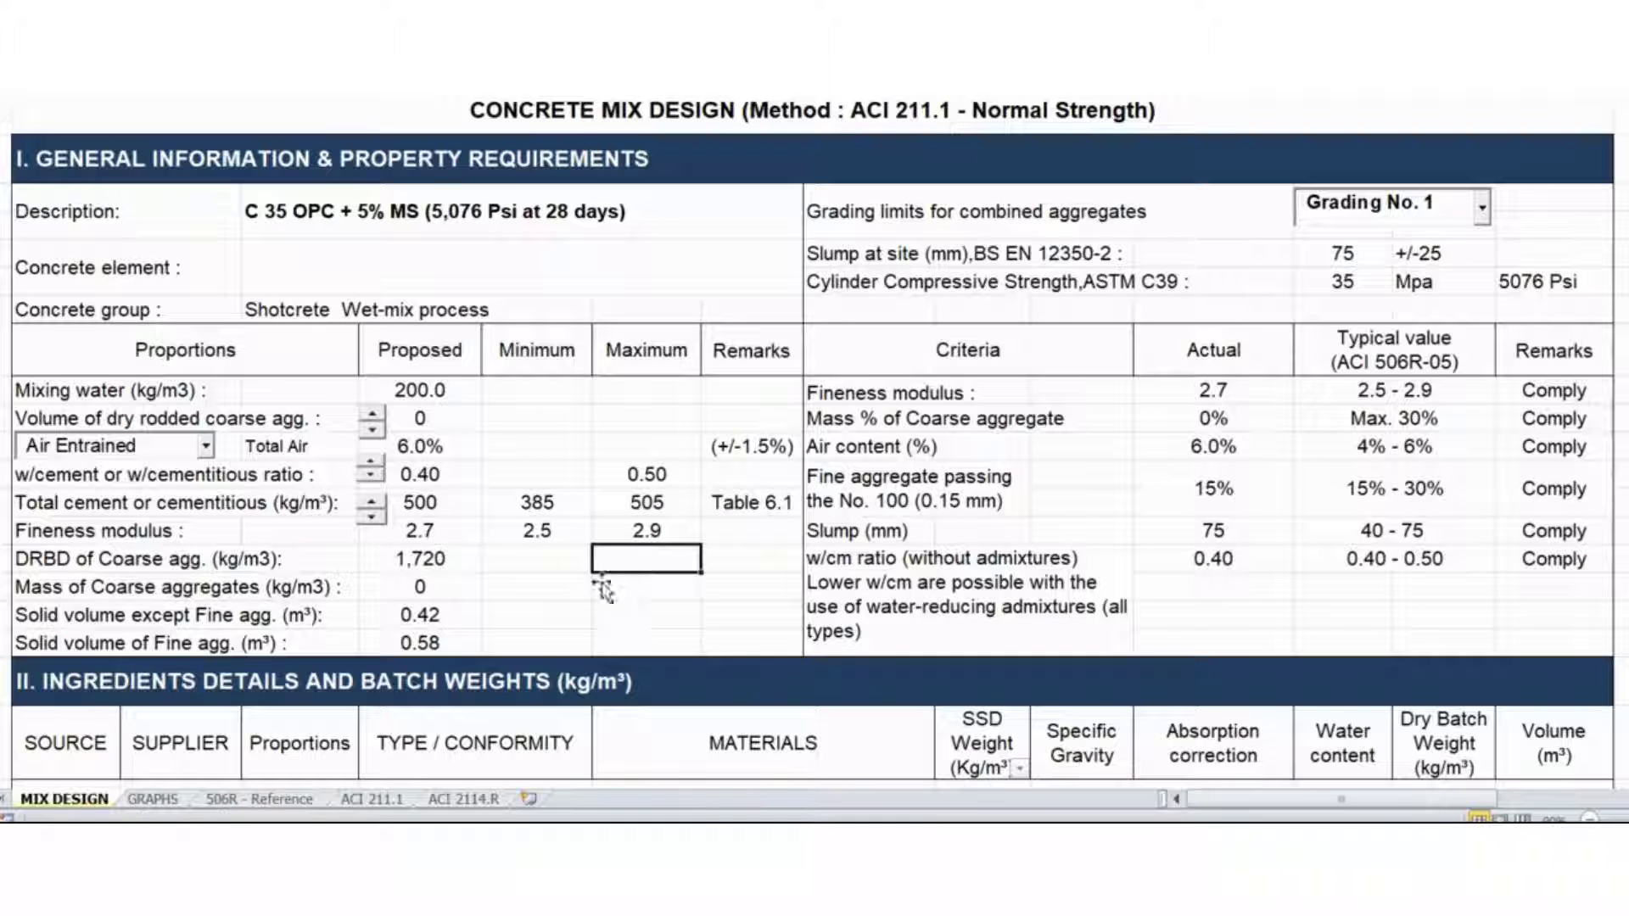
{"action": "left_click_drag", "start_coordinate": [536, 612], "coordinate": [536, 585]}
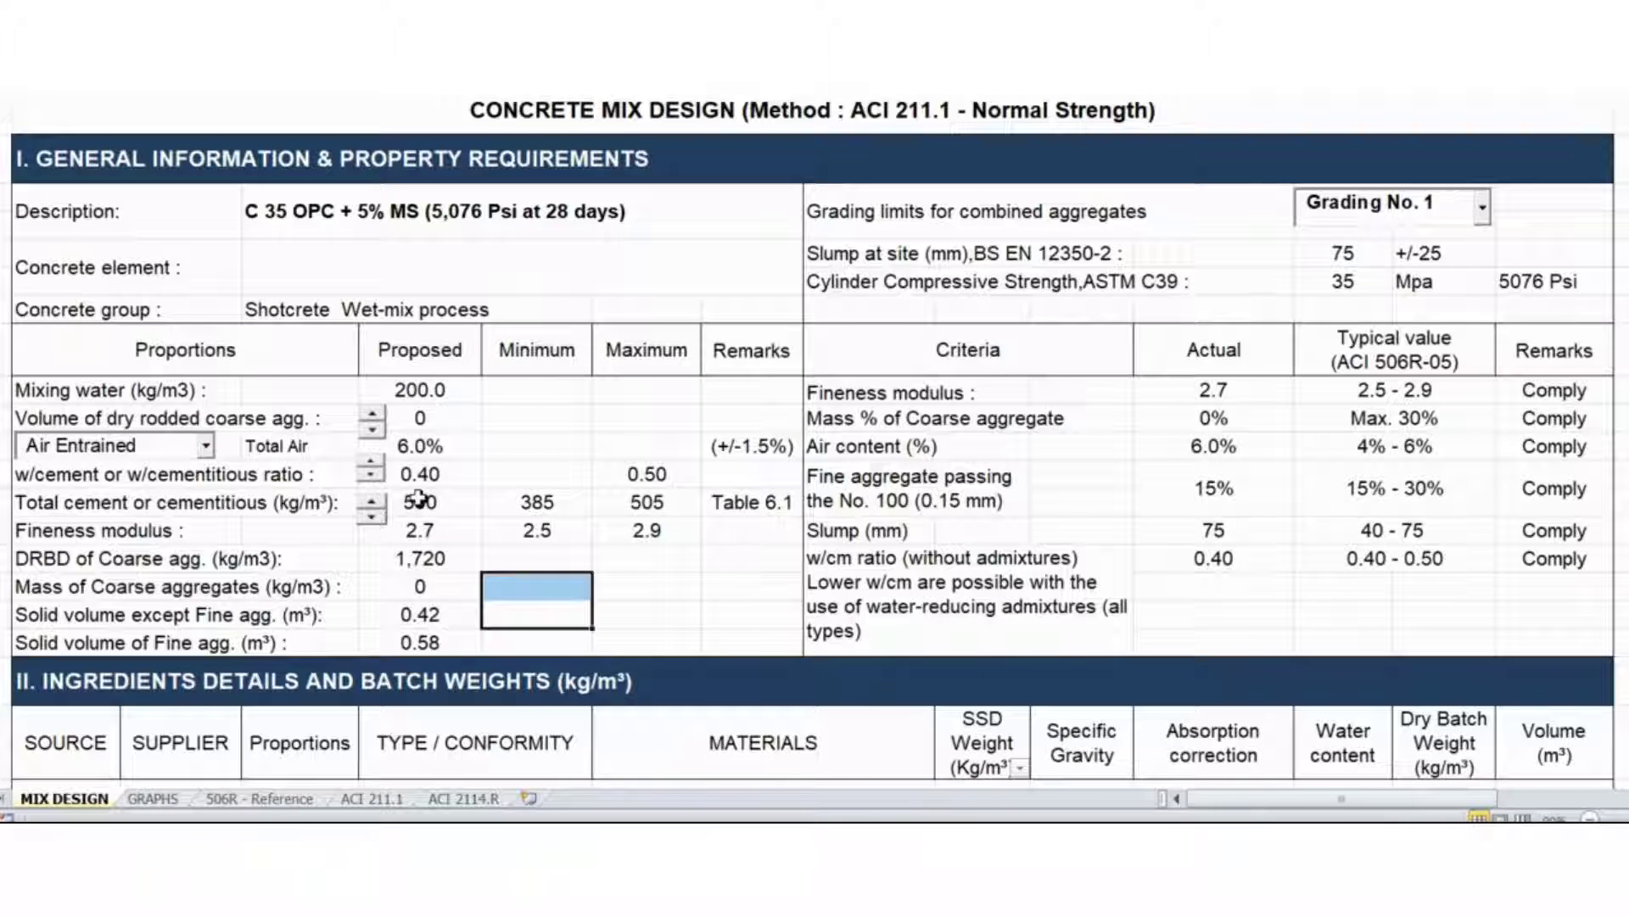
{"action": "left_click", "coordinate": [418, 499]}
{"action": "left_click", "coordinate": [524, 556]}
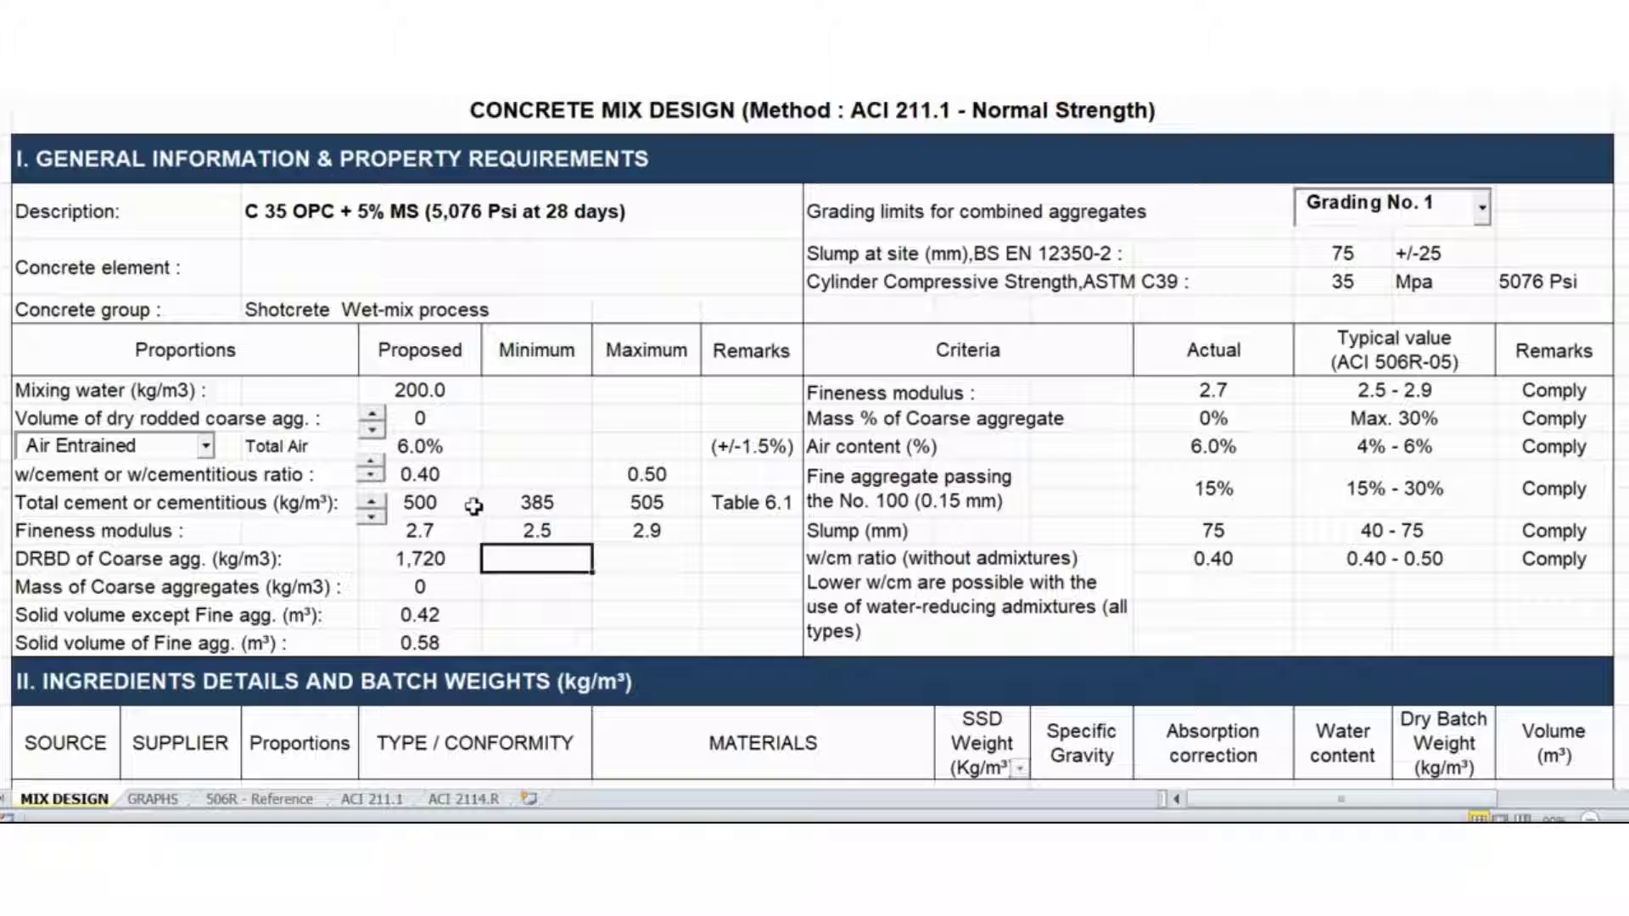
{"action": "left_click", "coordinate": [441, 389]}
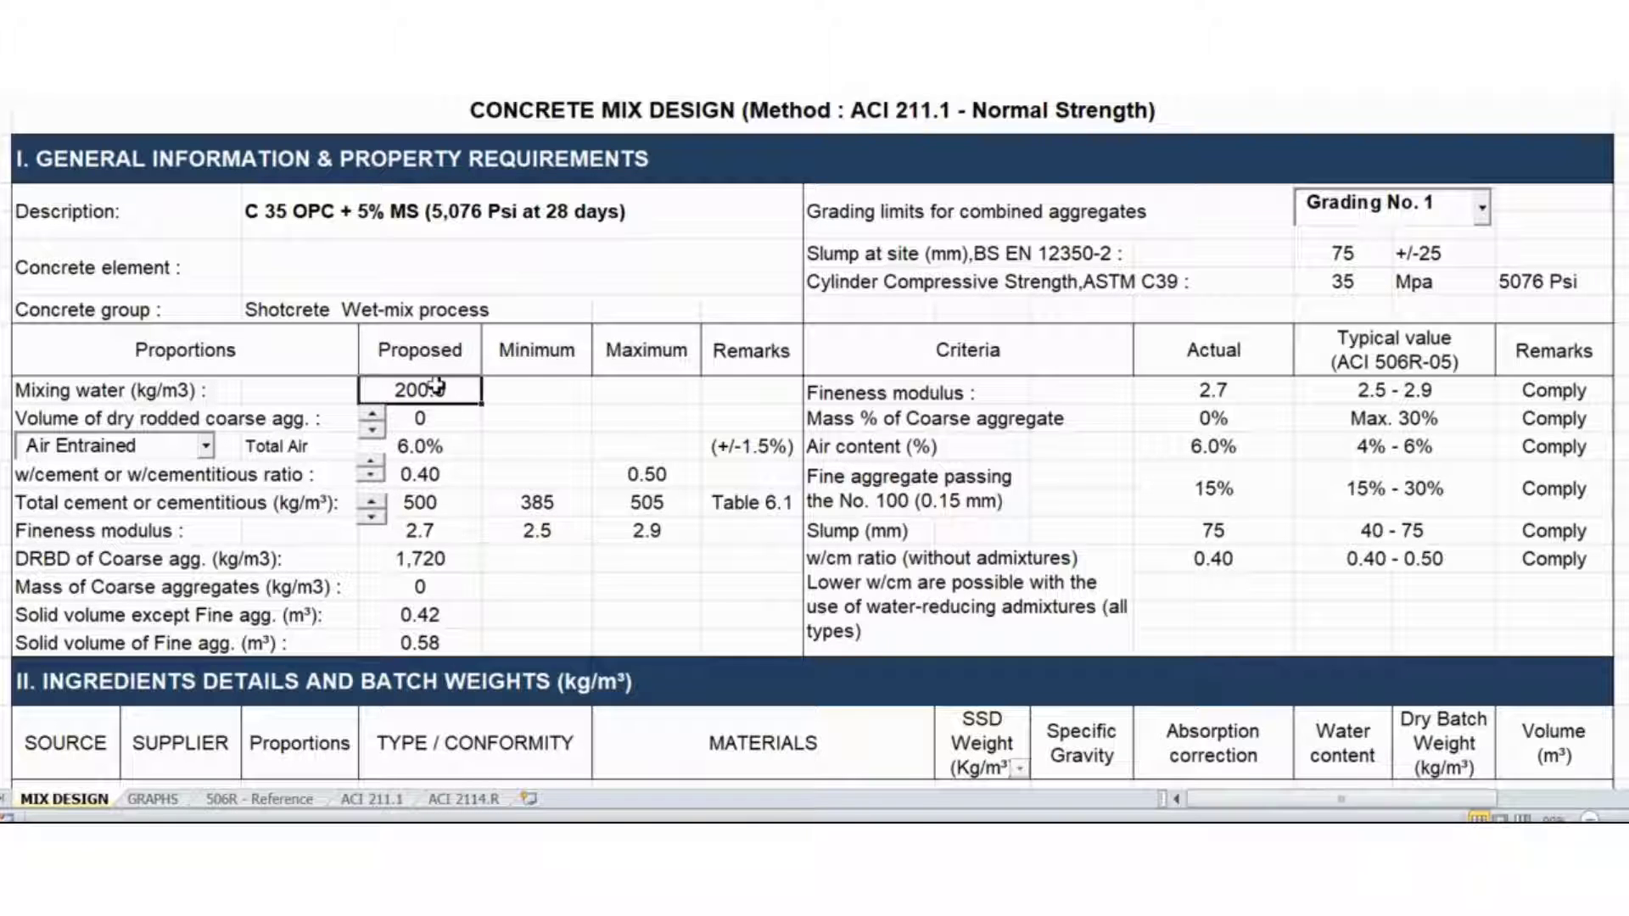
{"action": "left_click", "coordinate": [566, 595]}
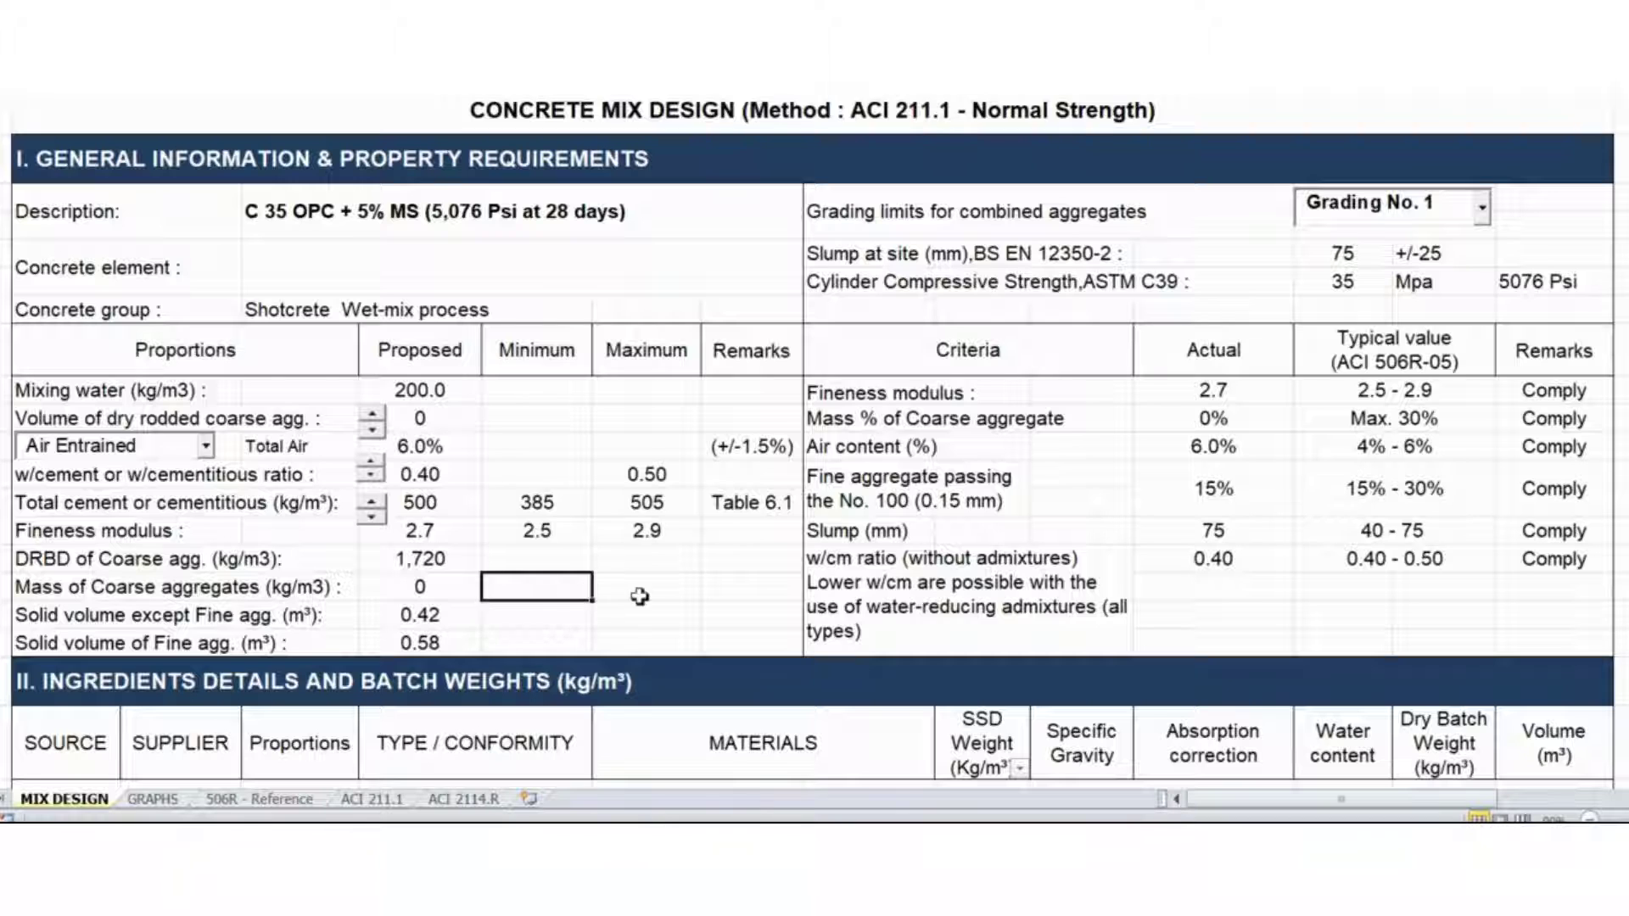
Inspect the aggregate-to-cement ratio value of 3.1
{"action": "scroll", "coordinate": [574, 581], "scroll_direction": "down", "scroll_amount": 1}
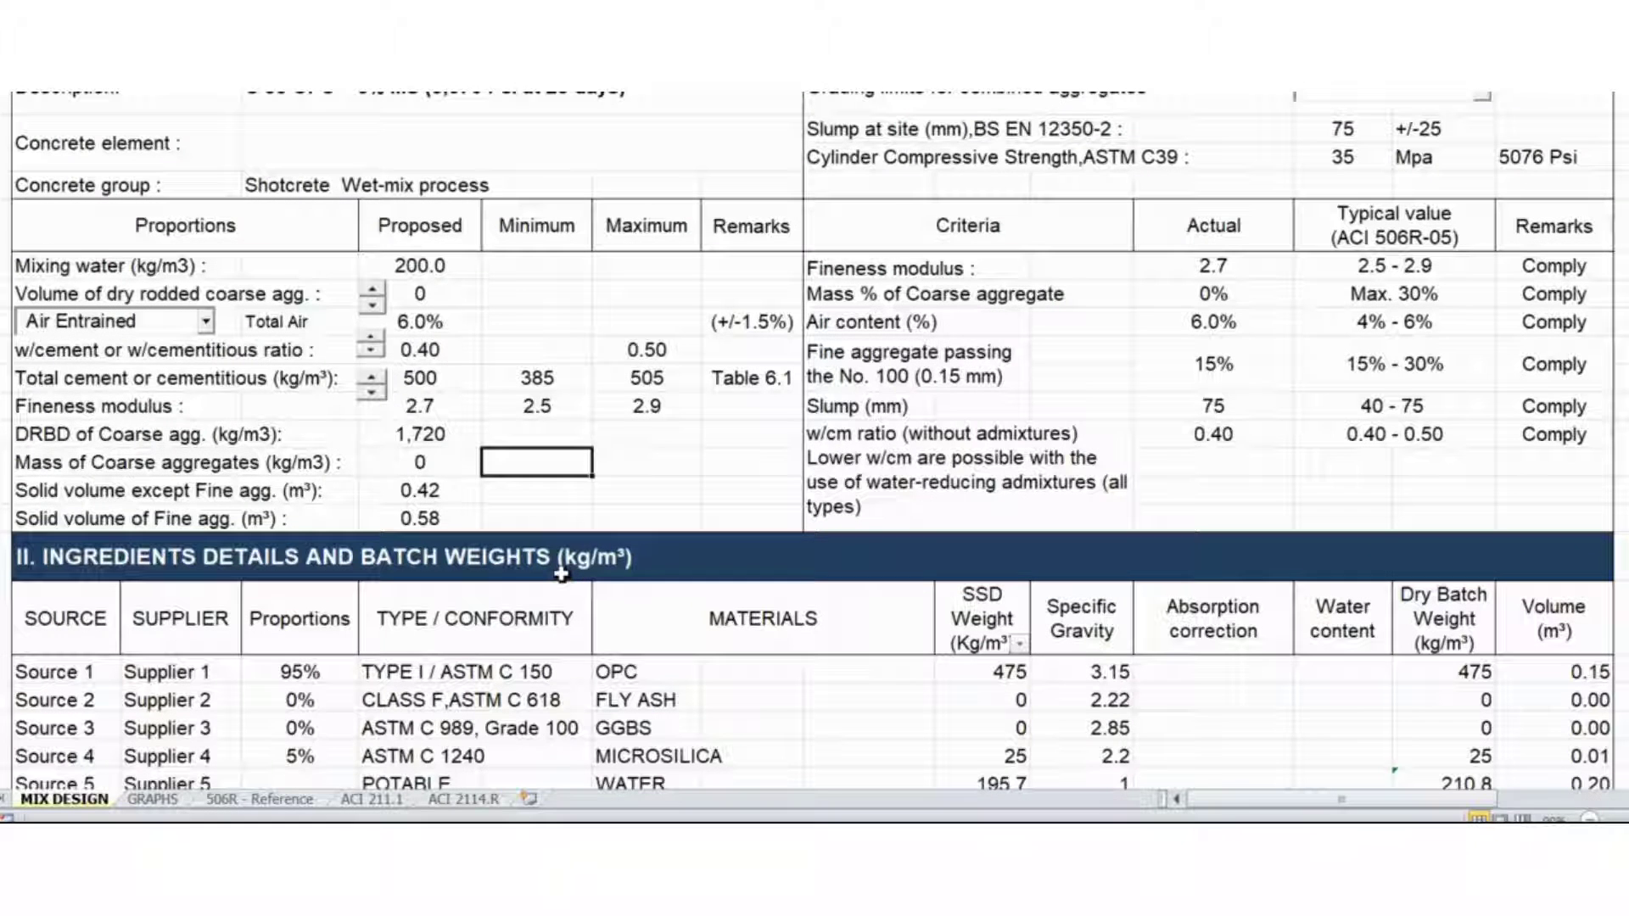
{"action": "scroll", "coordinate": [560, 575], "scroll_direction": "down", "scroll_amount": 3}
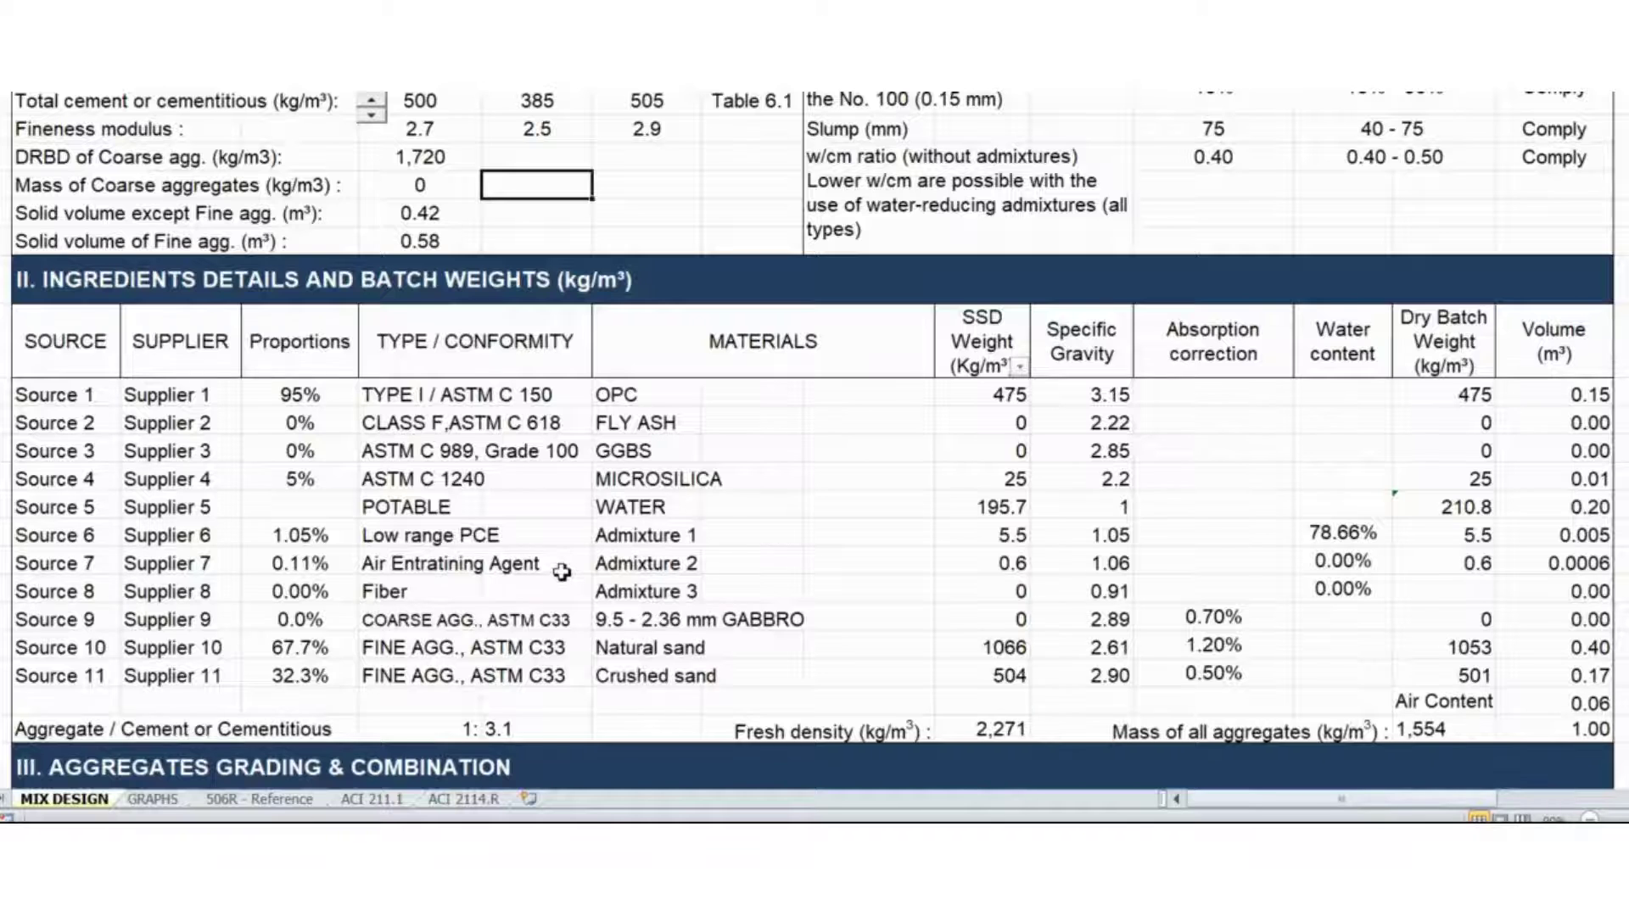
{"action": "scroll", "coordinate": [560, 572], "scroll_direction": "down", "scroll_amount": 1}
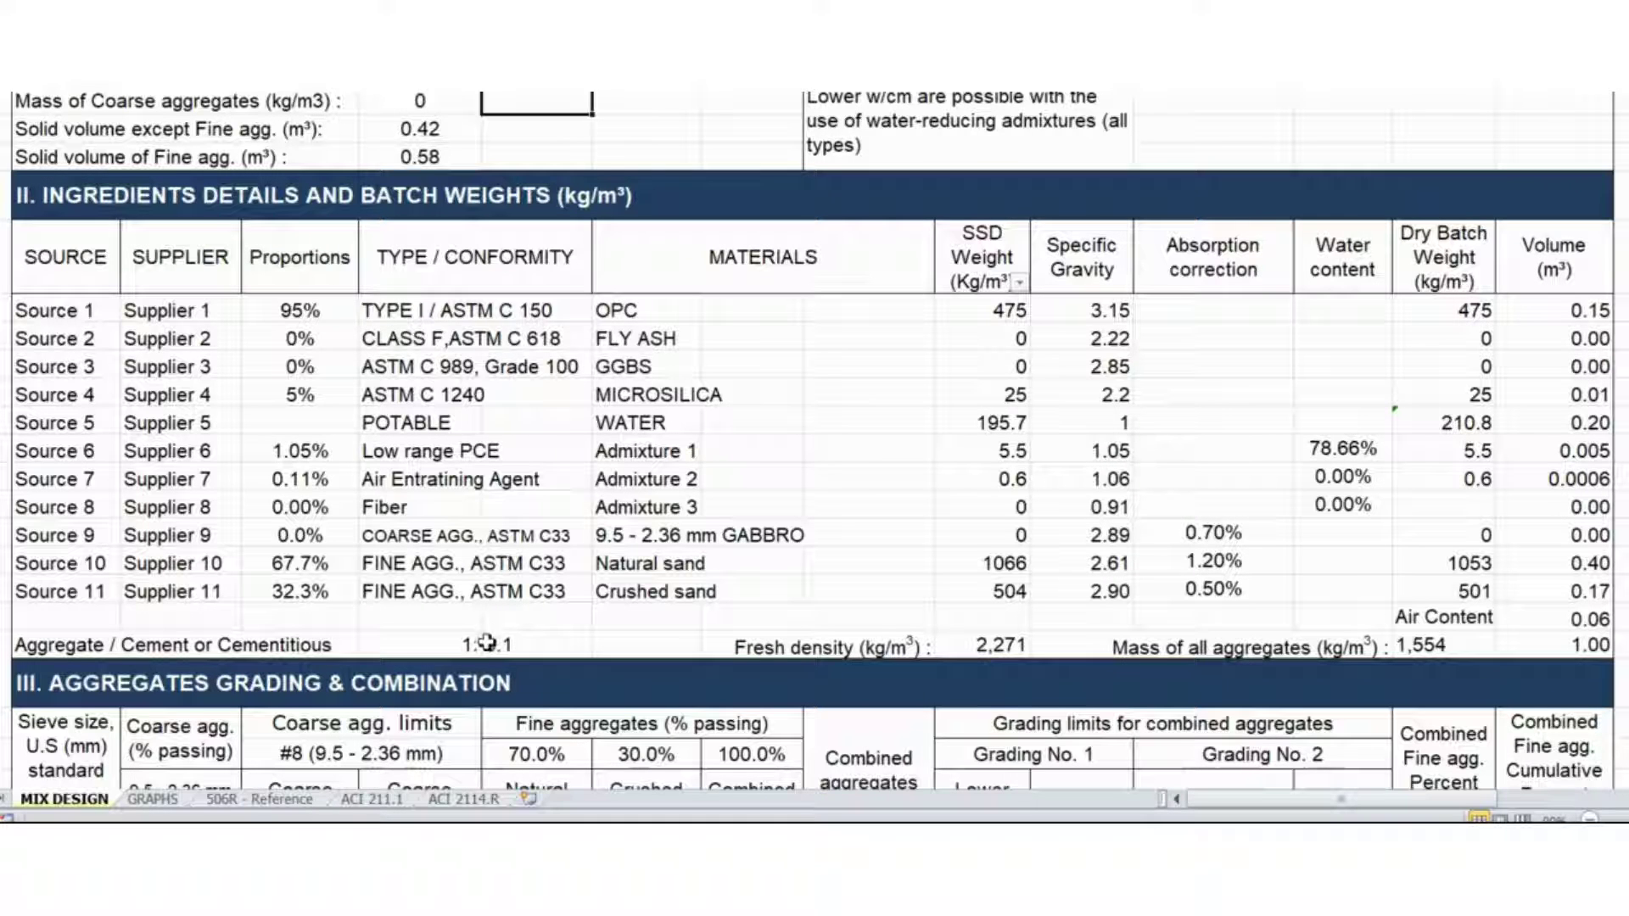
{"action": "left_click", "coordinate": [444, 640]}
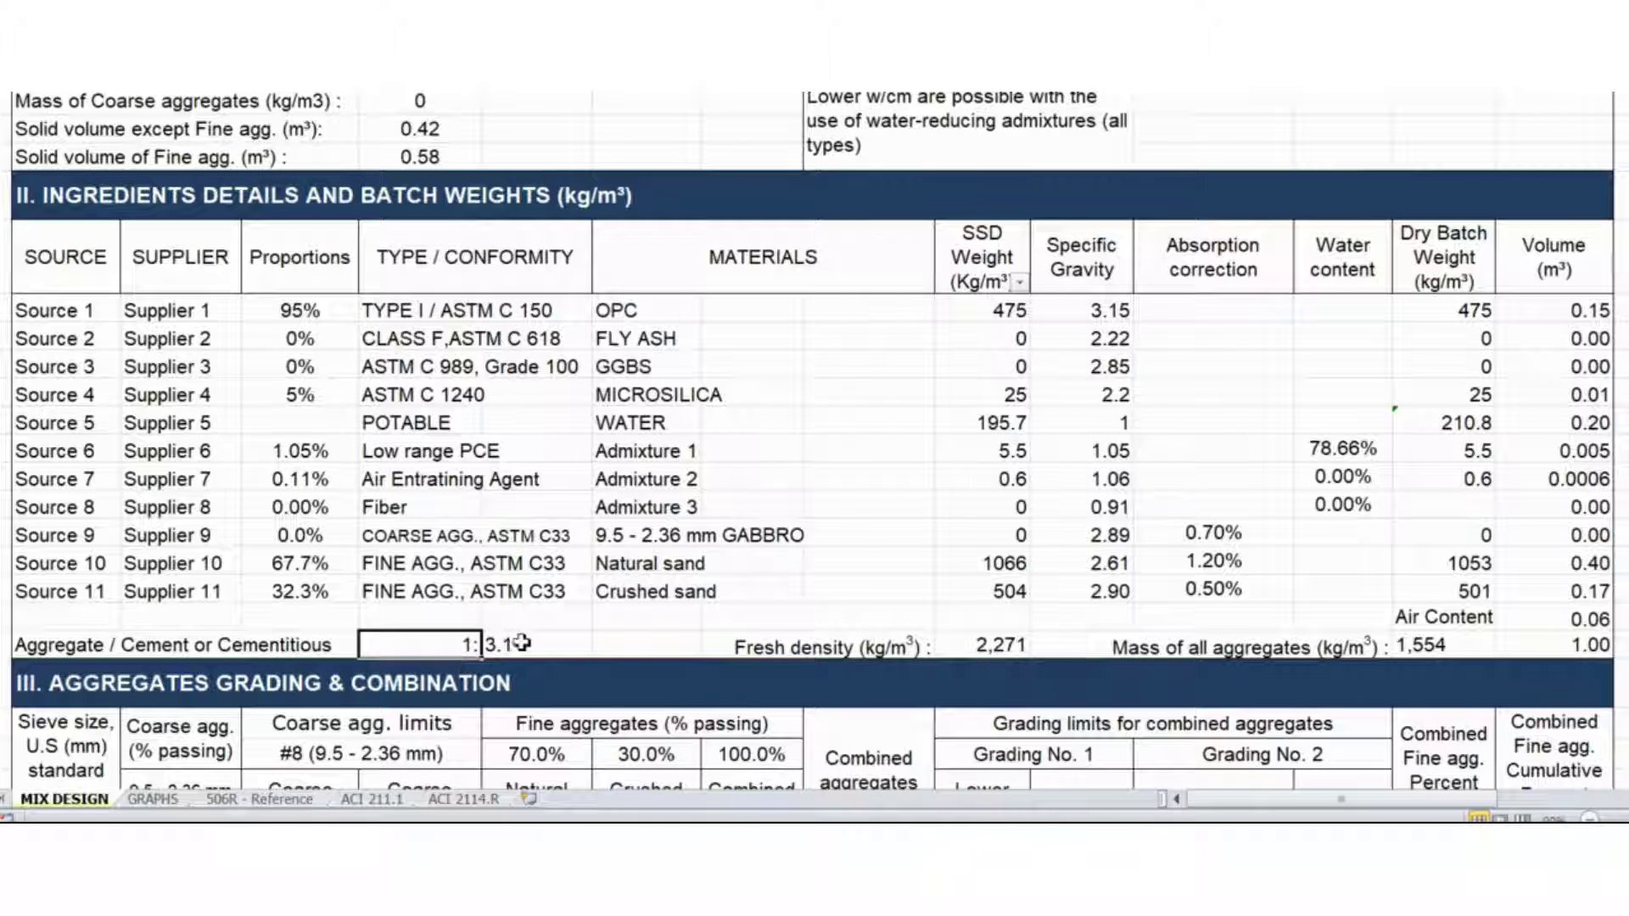
{"action": "left_click", "coordinate": [497, 645]}
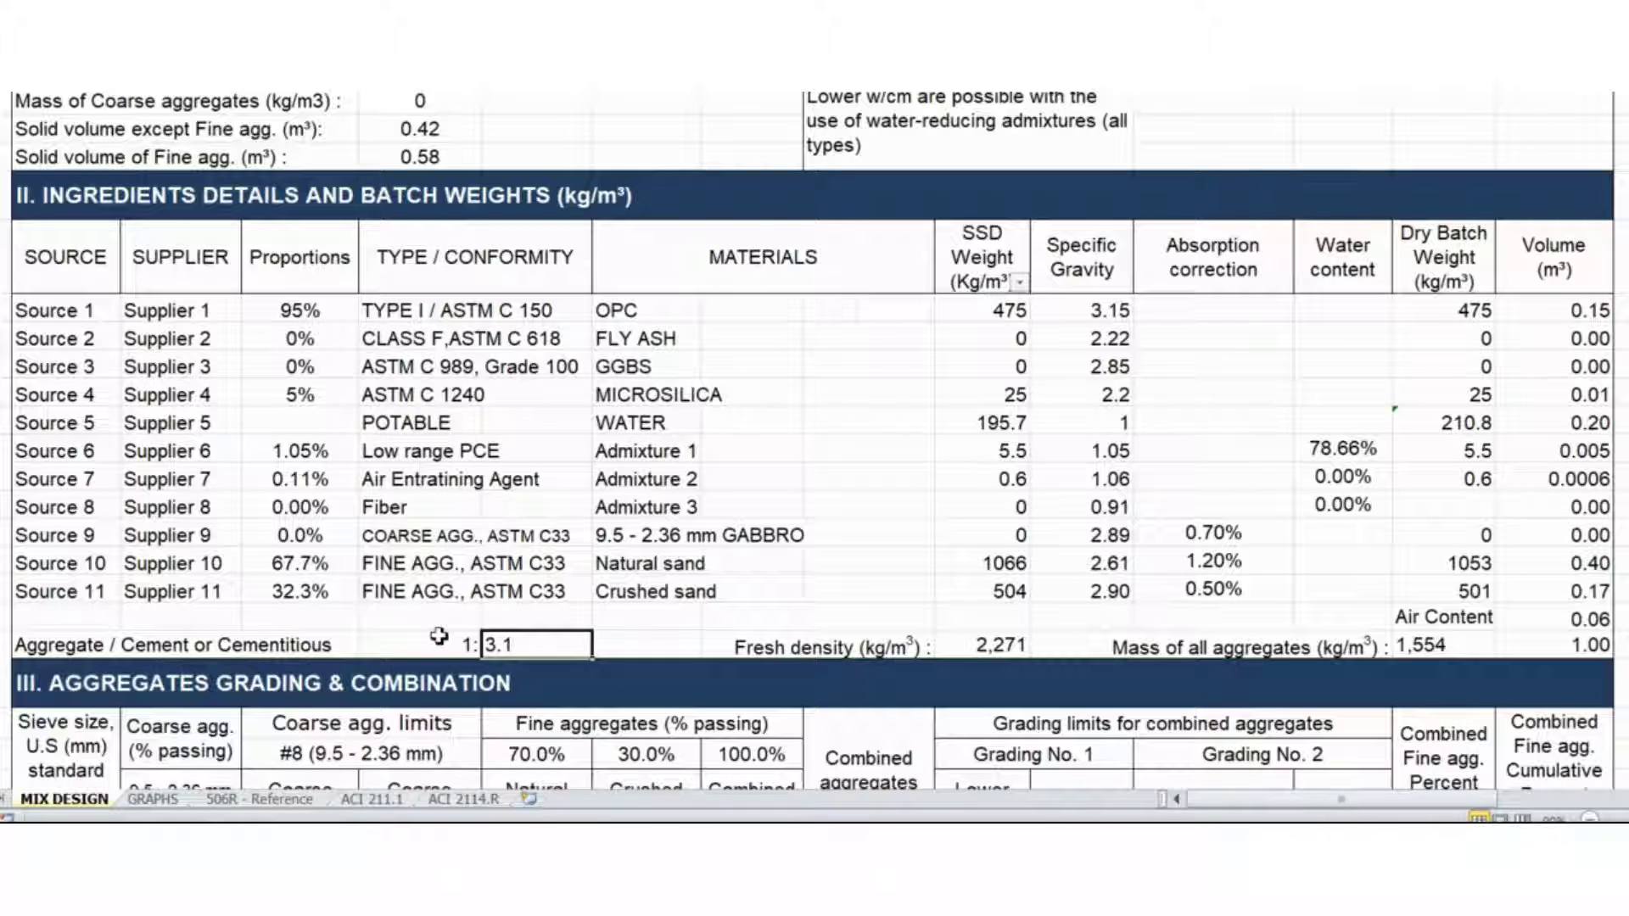
{"action": "scroll", "coordinate": [439, 635], "scroll_direction": "up", "scroll_amount": 2}
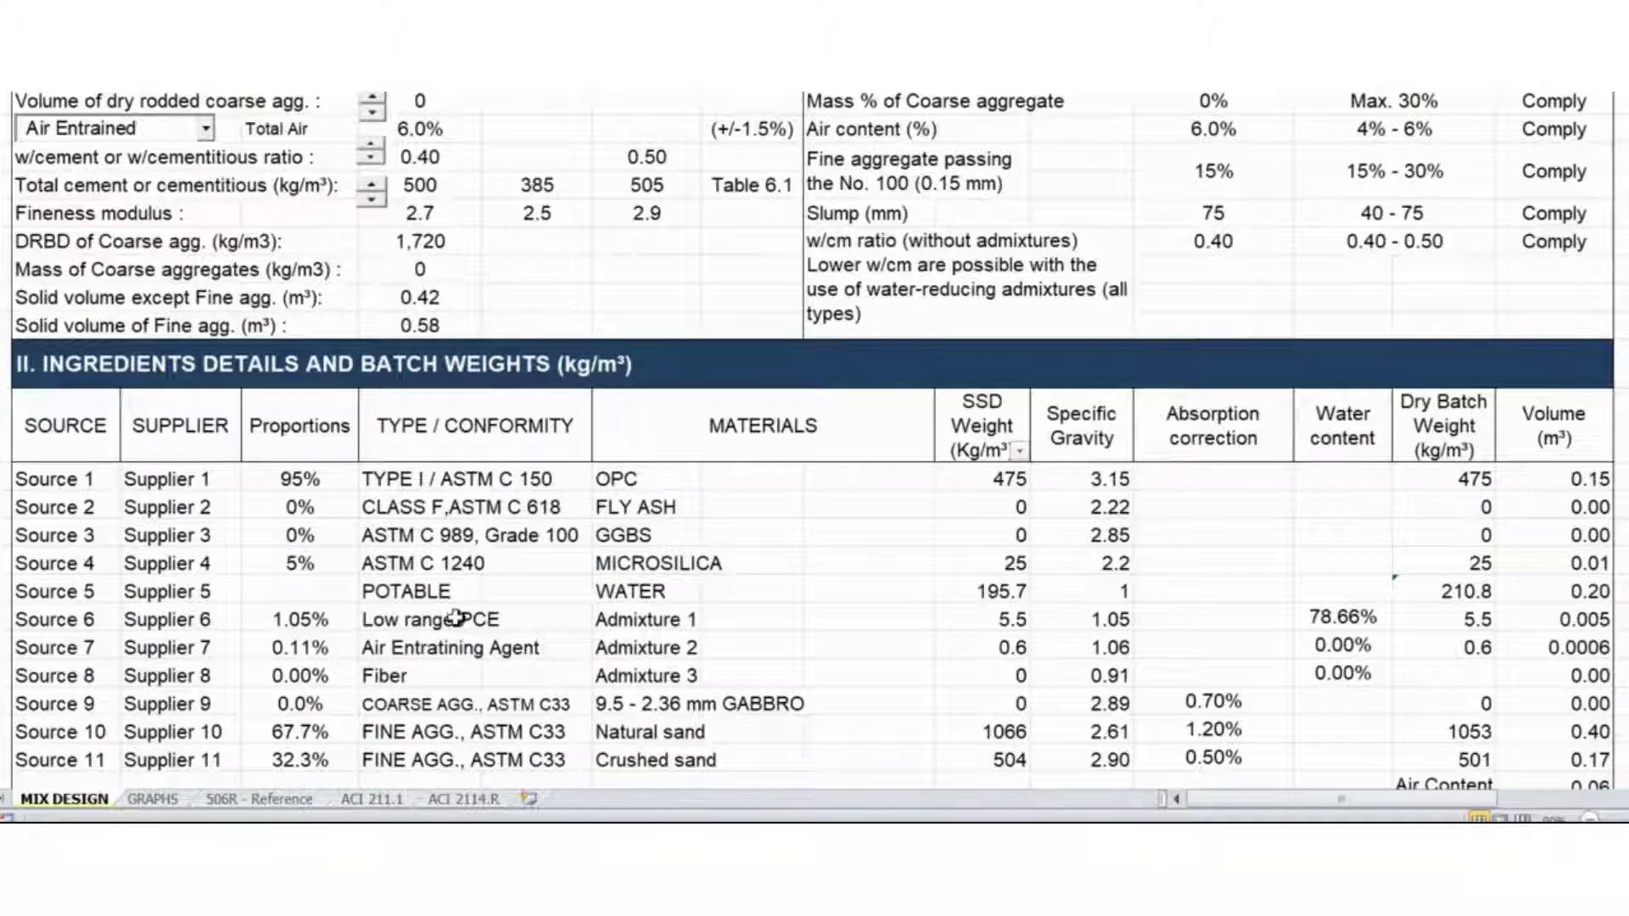
{"action": "scroll", "coordinate": [469, 533], "scroll_direction": "up", "scroll_amount": 2}
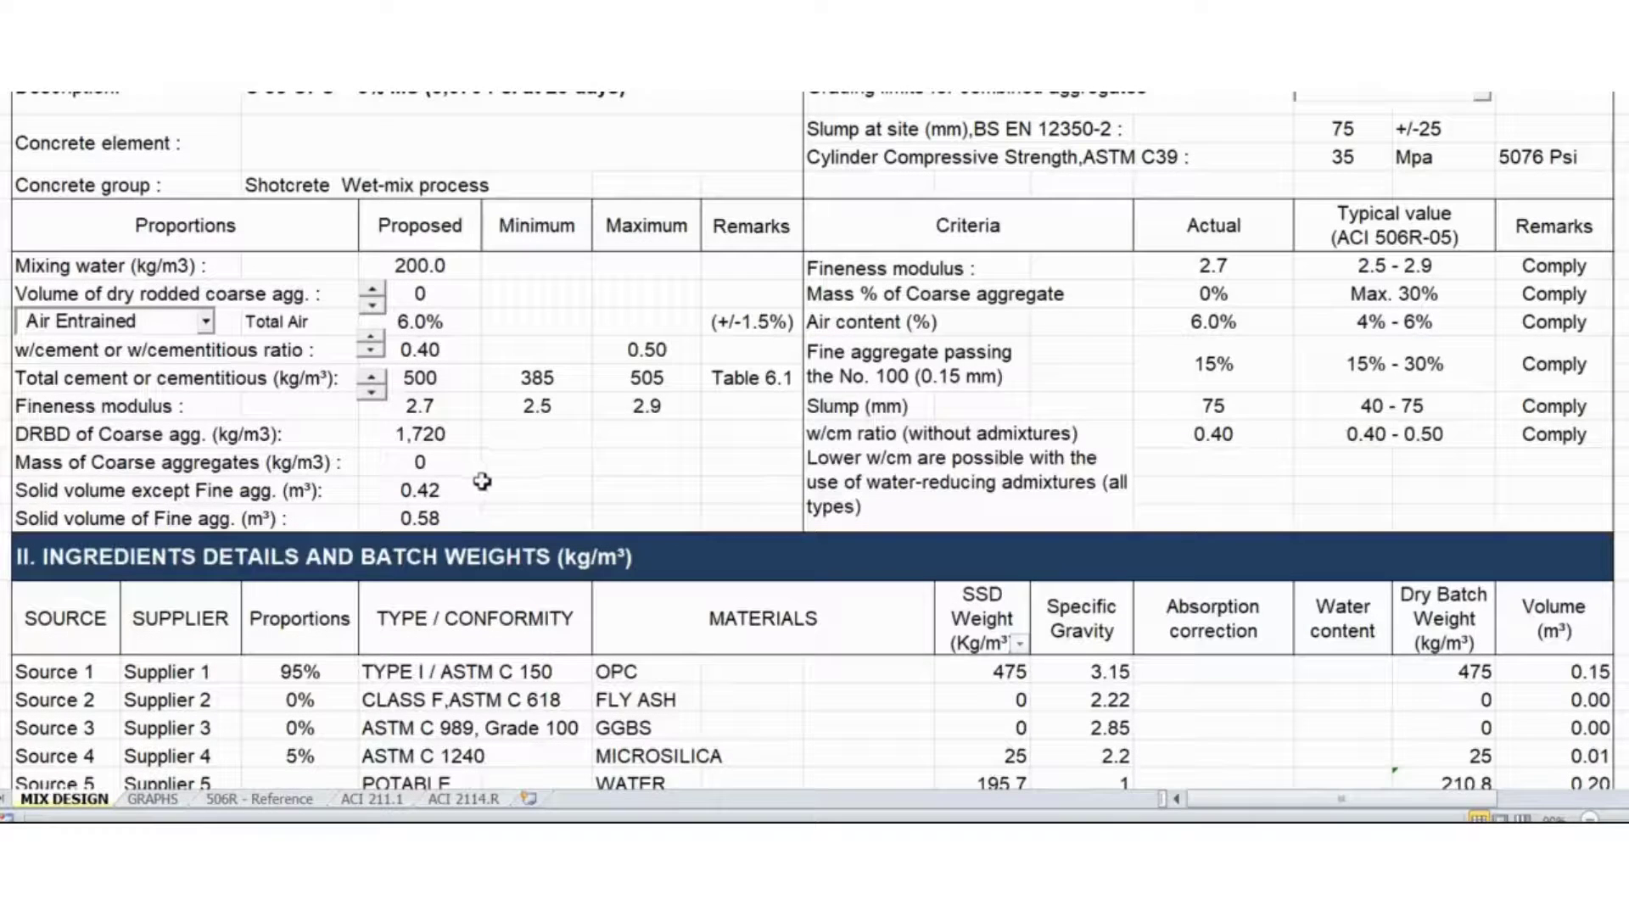
{"action": "left_click", "coordinate": [615, 444]}
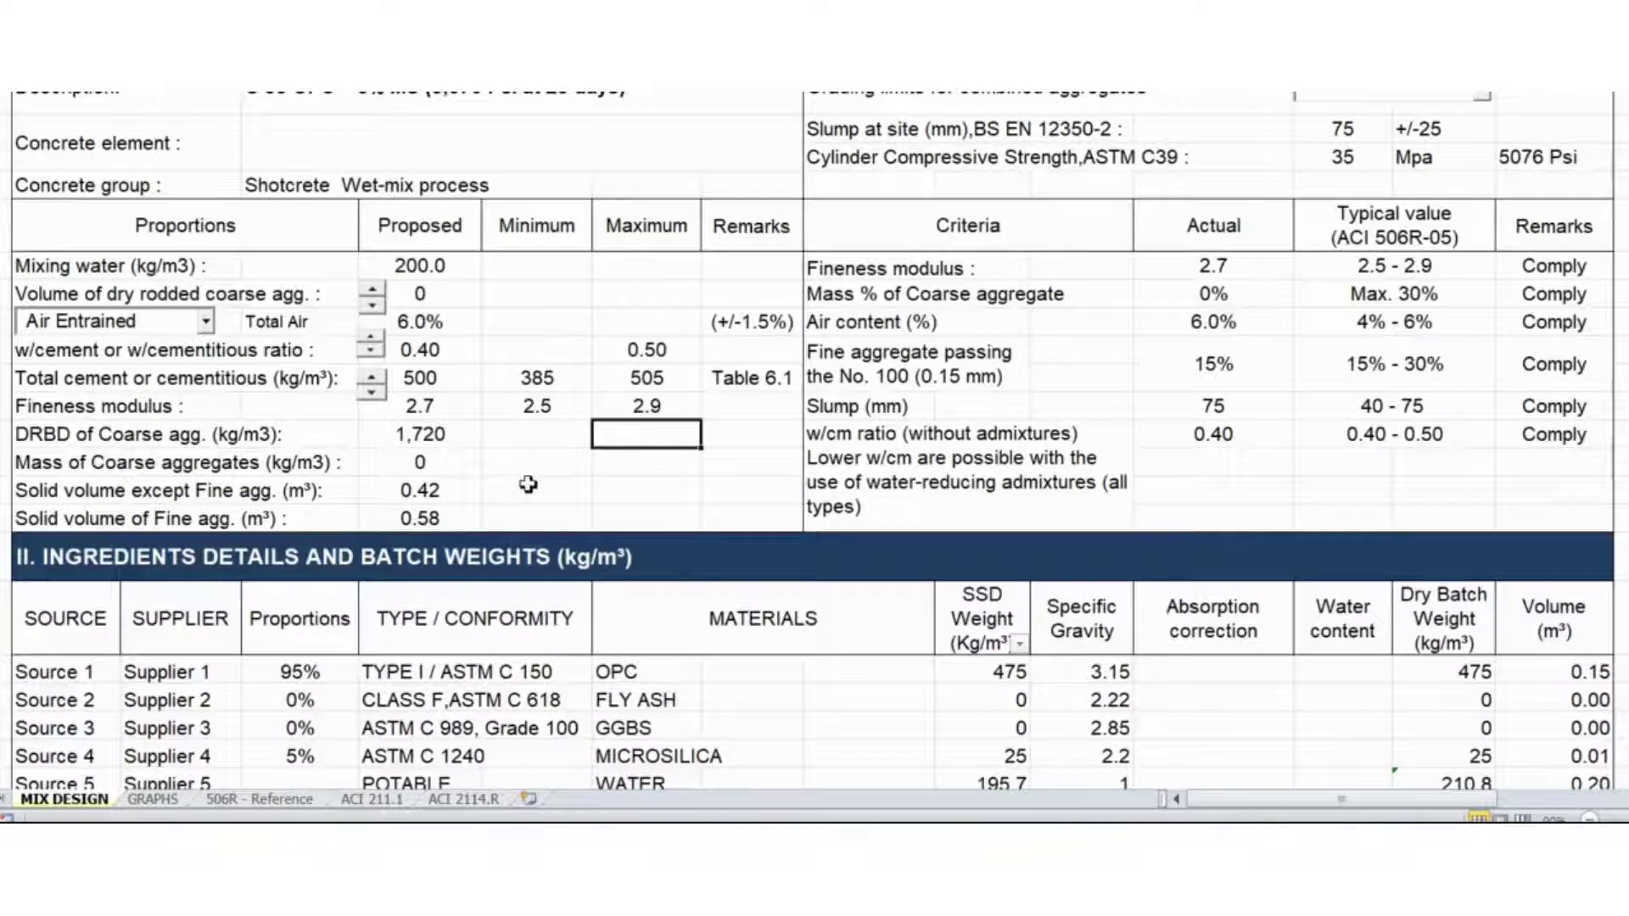
{"action": "scroll", "coordinate": [528, 484], "scroll_direction": "down", "scroll_amount": 6}
{"action": "scroll", "coordinate": [508, 547], "scroll_direction": "up", "scroll_amount": 3}
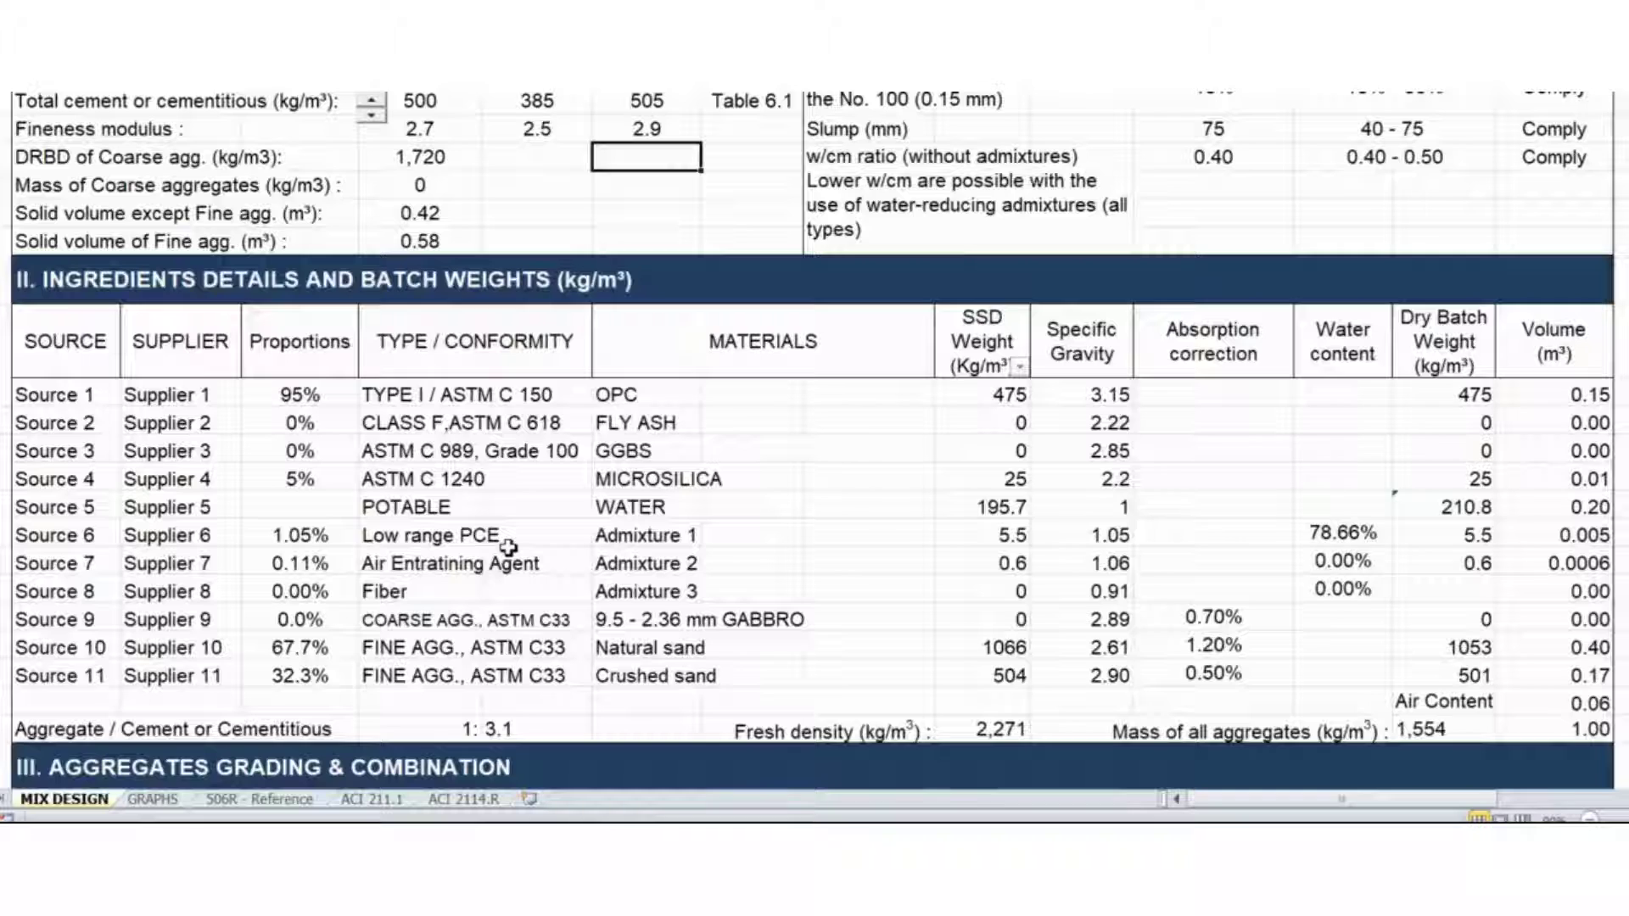
{"action": "scroll", "coordinate": [507, 547], "scroll_direction": "up", "scroll_amount": 2}
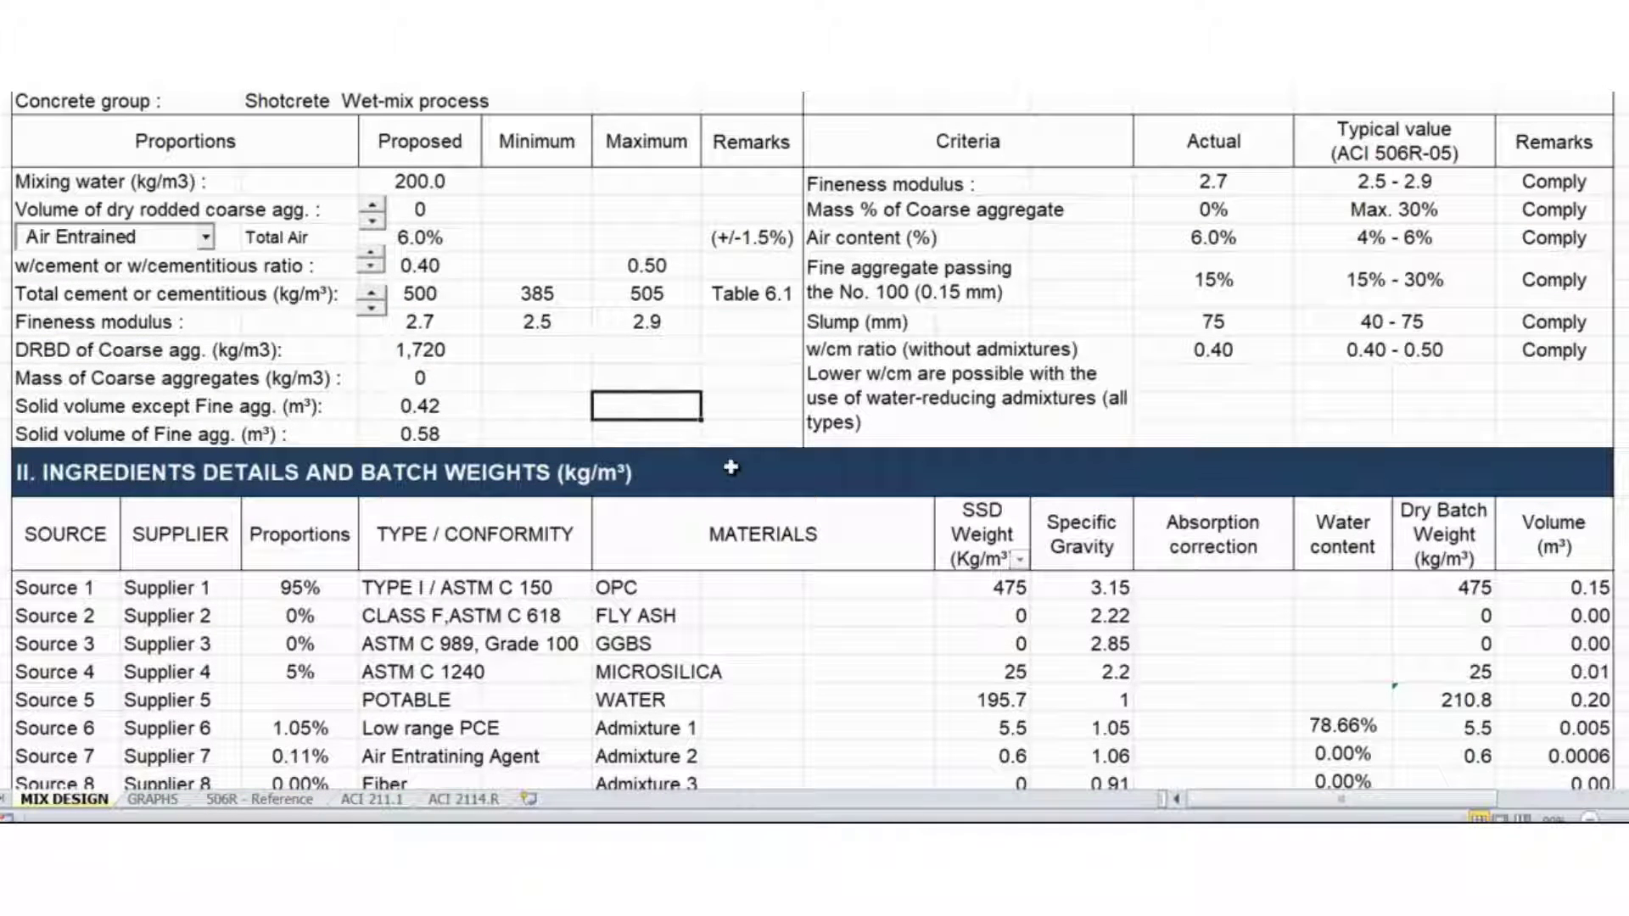
{"action": "scroll", "coordinate": [733, 473], "scroll_direction": "down", "scroll_amount": 1}
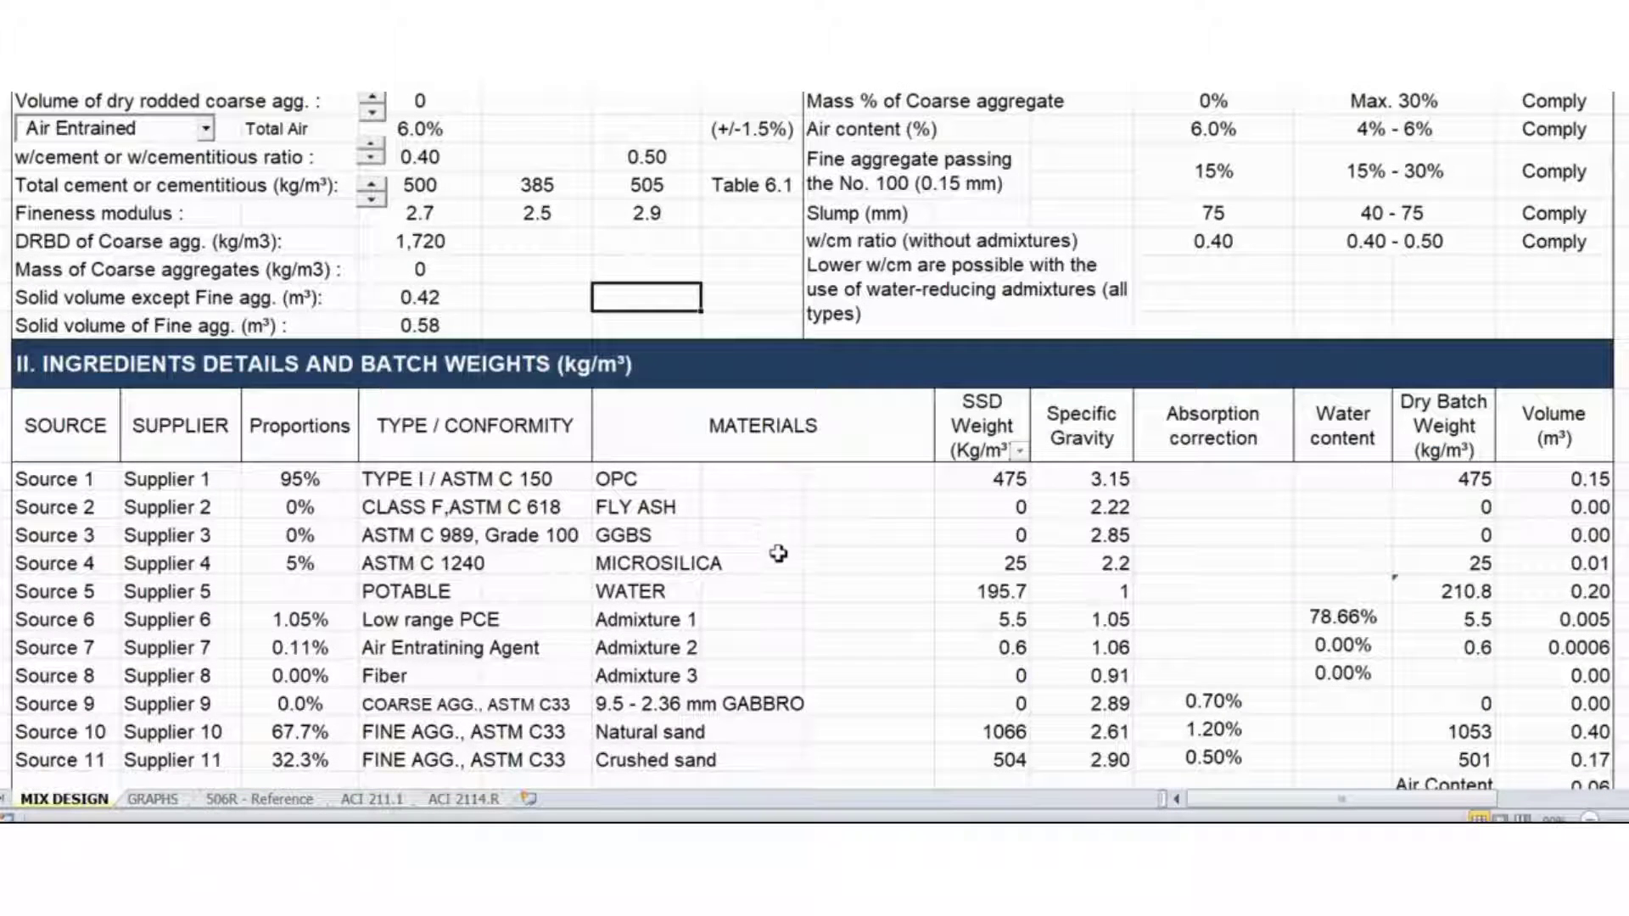
{"action": "scroll", "coordinate": [843, 546], "scroll_direction": "down", "scroll_amount": 1}
Review the admixtures: Low range PCE, Air Entraining Agent at 0.6, and Fiber at zero
{"action": "left_click", "coordinate": [838, 534]}
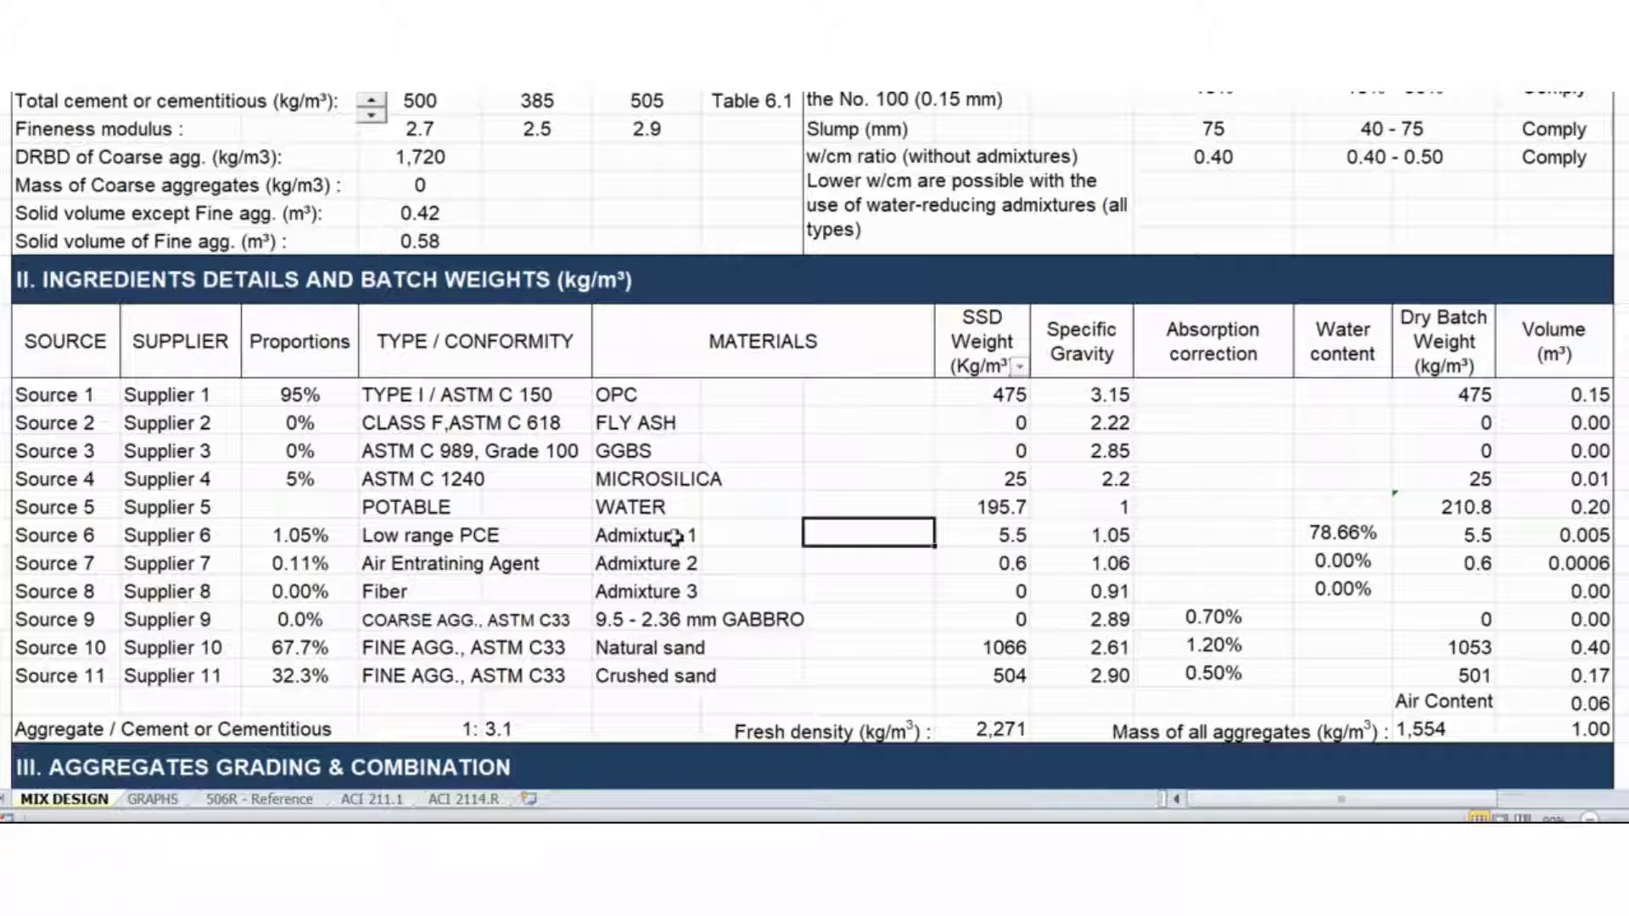
{"action": "left_click", "coordinate": [467, 535]}
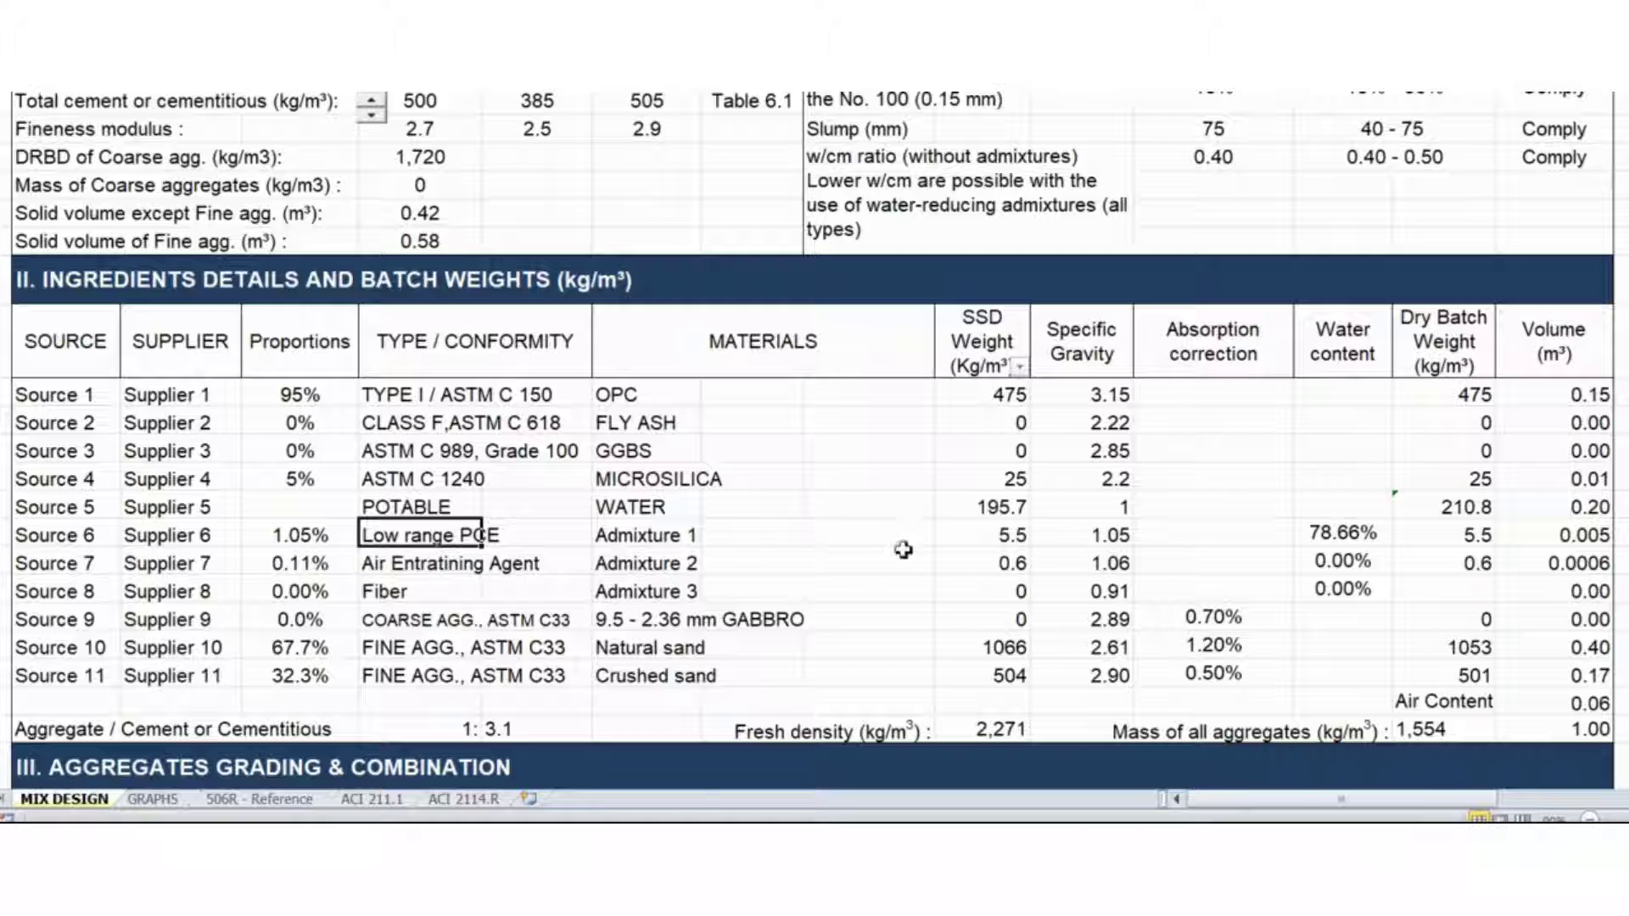
{"action": "left_click", "coordinate": [422, 568]}
{"action": "left_click", "coordinate": [1011, 563]}
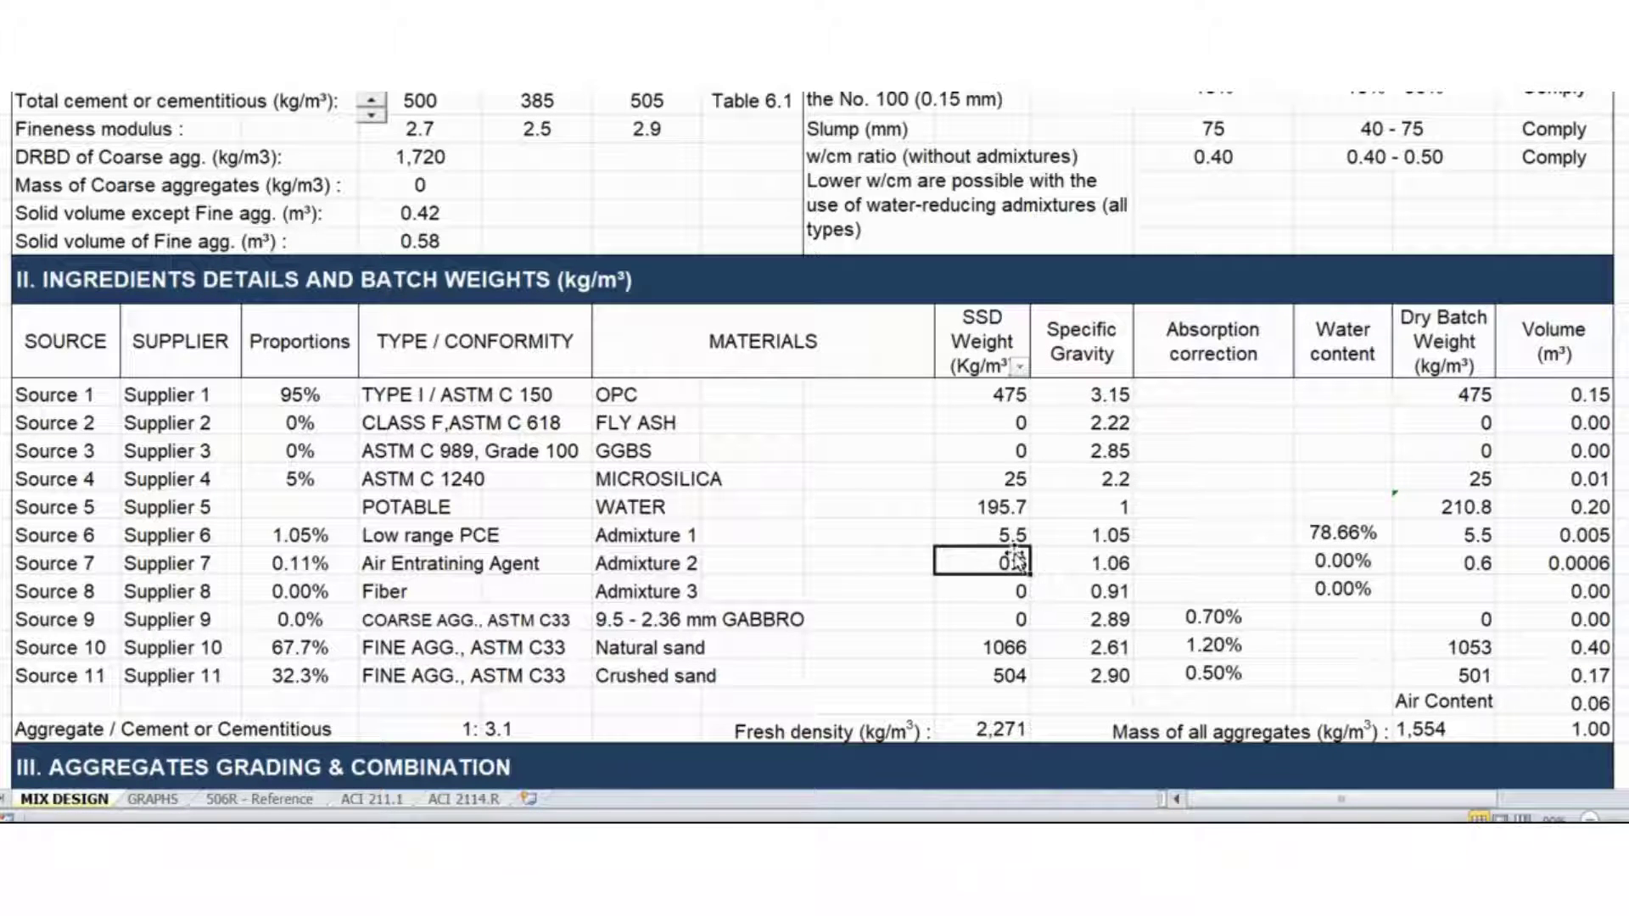
{"action": "left_click", "coordinate": [390, 597]}
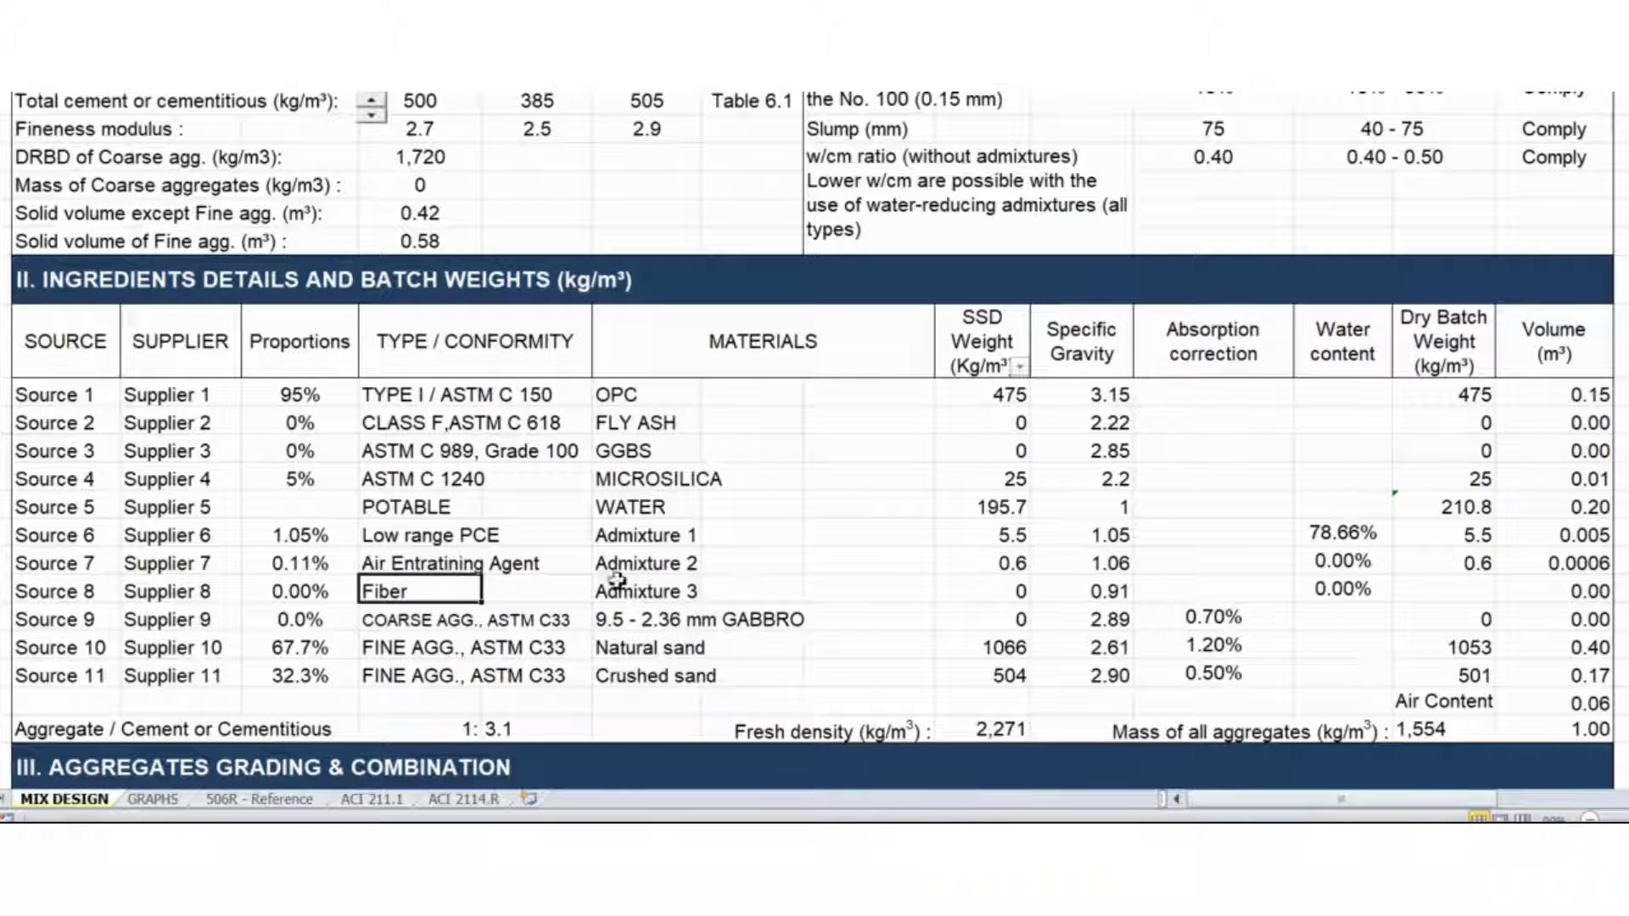
{"action": "left_click", "coordinate": [1022, 584]}
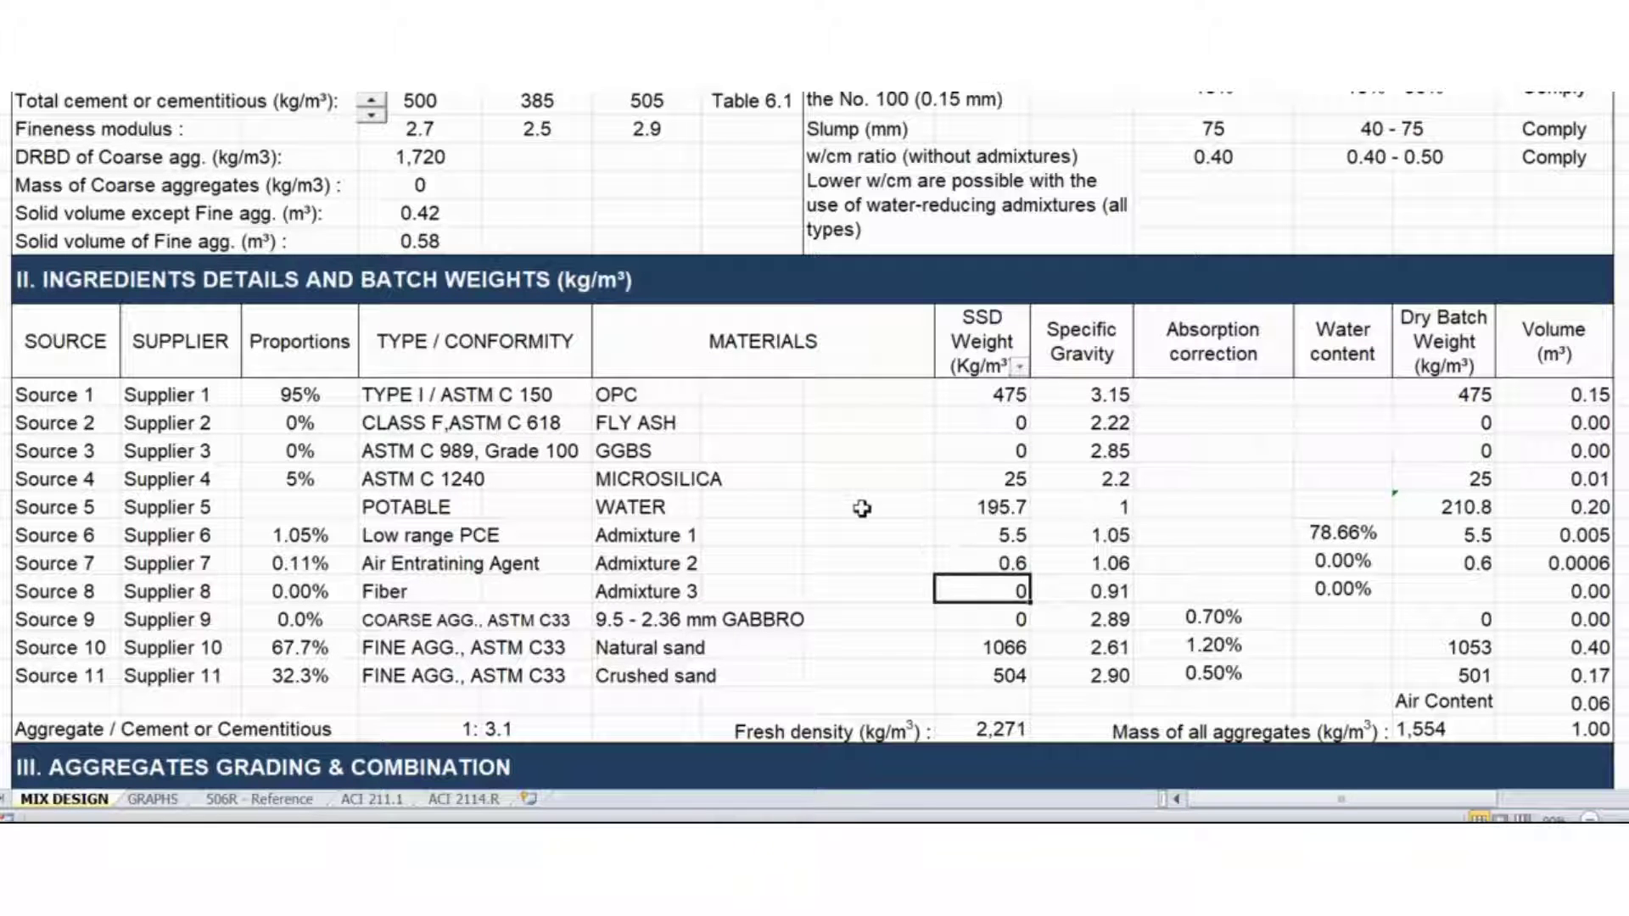
Review the 70.0% natural / 30.0% crushed sand blend and the grading chart
{"action": "scroll", "coordinate": [865, 528], "scroll_direction": "down", "scroll_amount": 4}
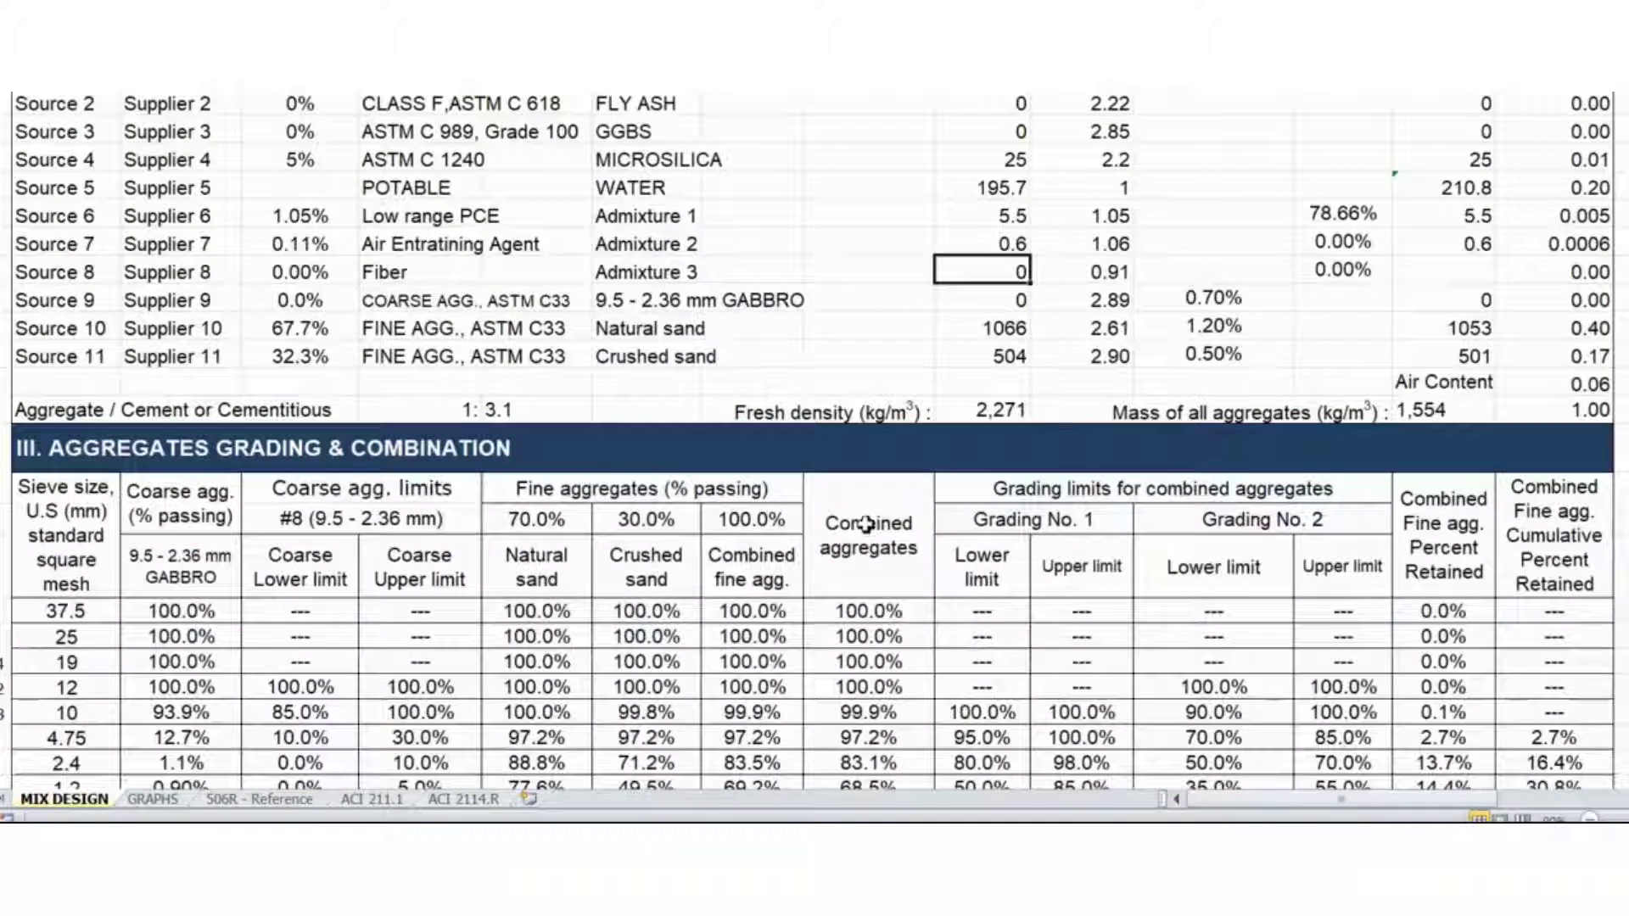
{"action": "scroll", "coordinate": [877, 517], "scroll_direction": "down", "scroll_amount": 1}
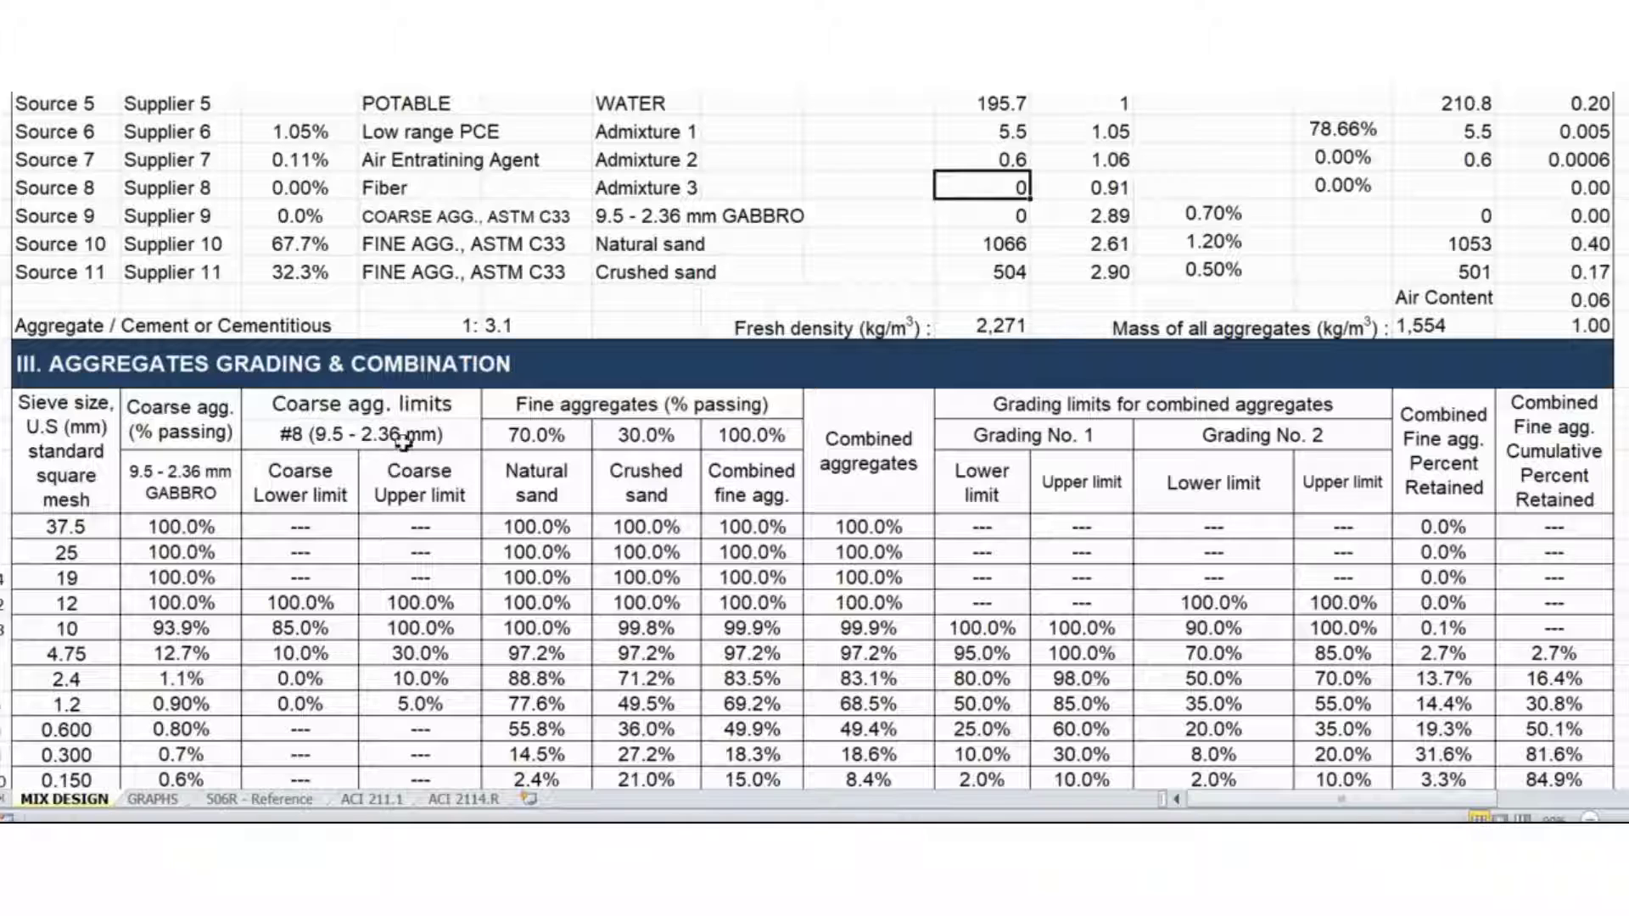
{"action": "scroll", "coordinate": [635, 495], "scroll_direction": "down", "scroll_amount": 1}
{"action": "left_click", "coordinate": [895, 494]}
{"action": "left_click", "coordinate": [672, 521]}
{"action": "left_click", "coordinate": [533, 356]}
{"action": "left_click", "coordinate": [645, 354]}
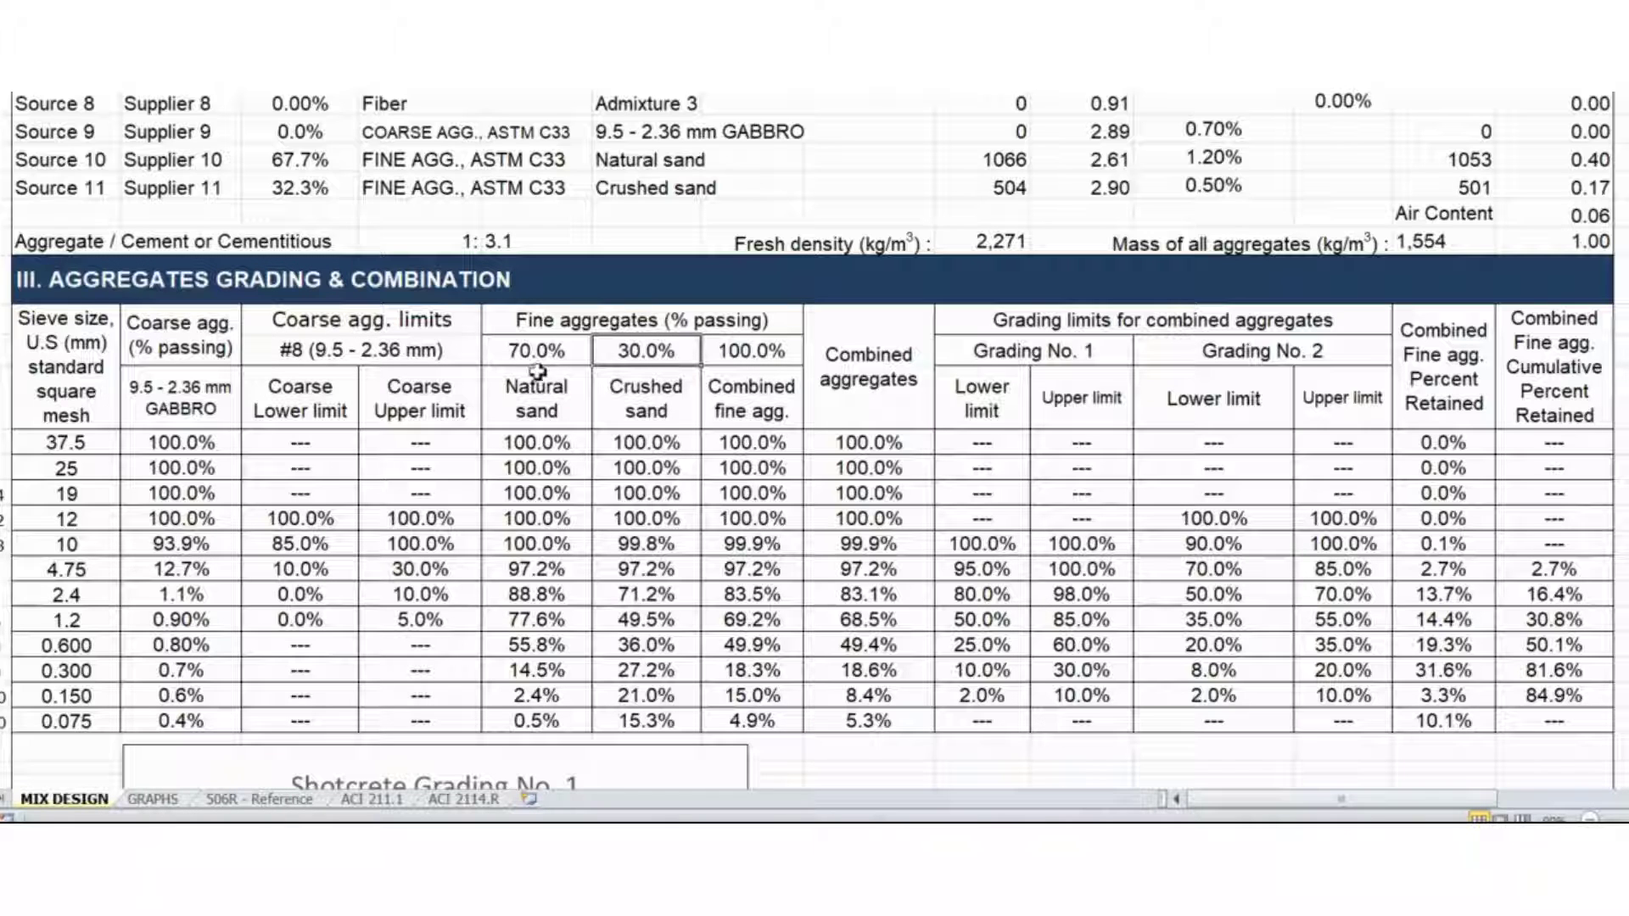
{"action": "left_click", "coordinate": [551, 403]}
{"action": "left_click", "coordinate": [628, 404]}
{"action": "scroll", "coordinate": [721, 471], "scroll_direction": "down", "scroll_amount": 5}
{"action": "left_click", "coordinate": [810, 490]}
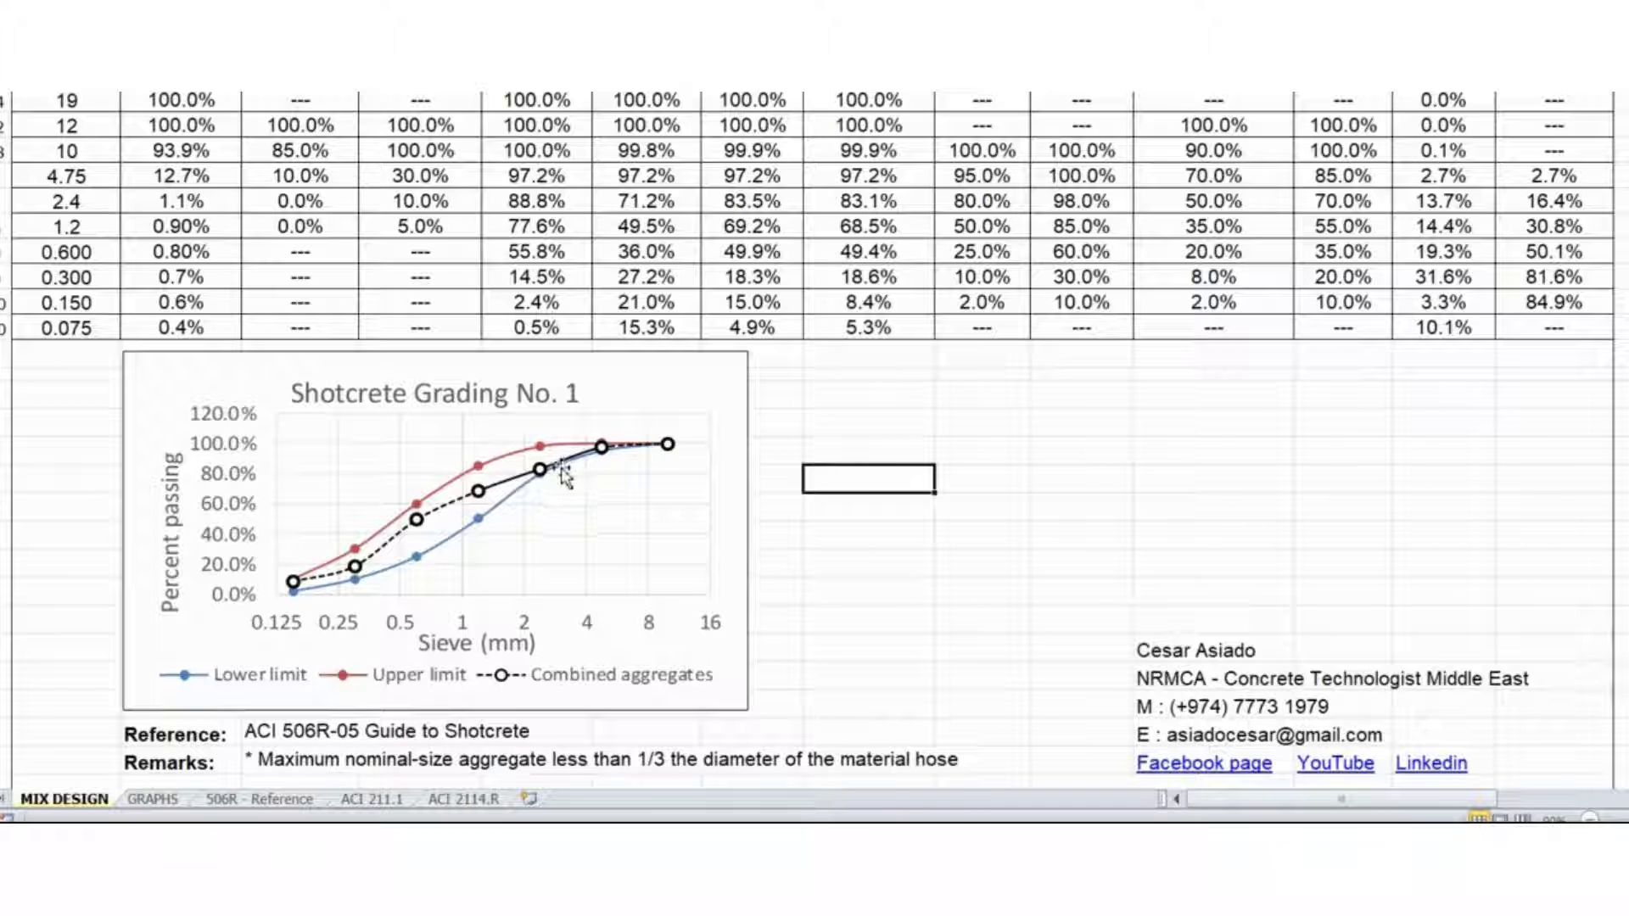
{"action": "left_click", "coordinate": [900, 406]}
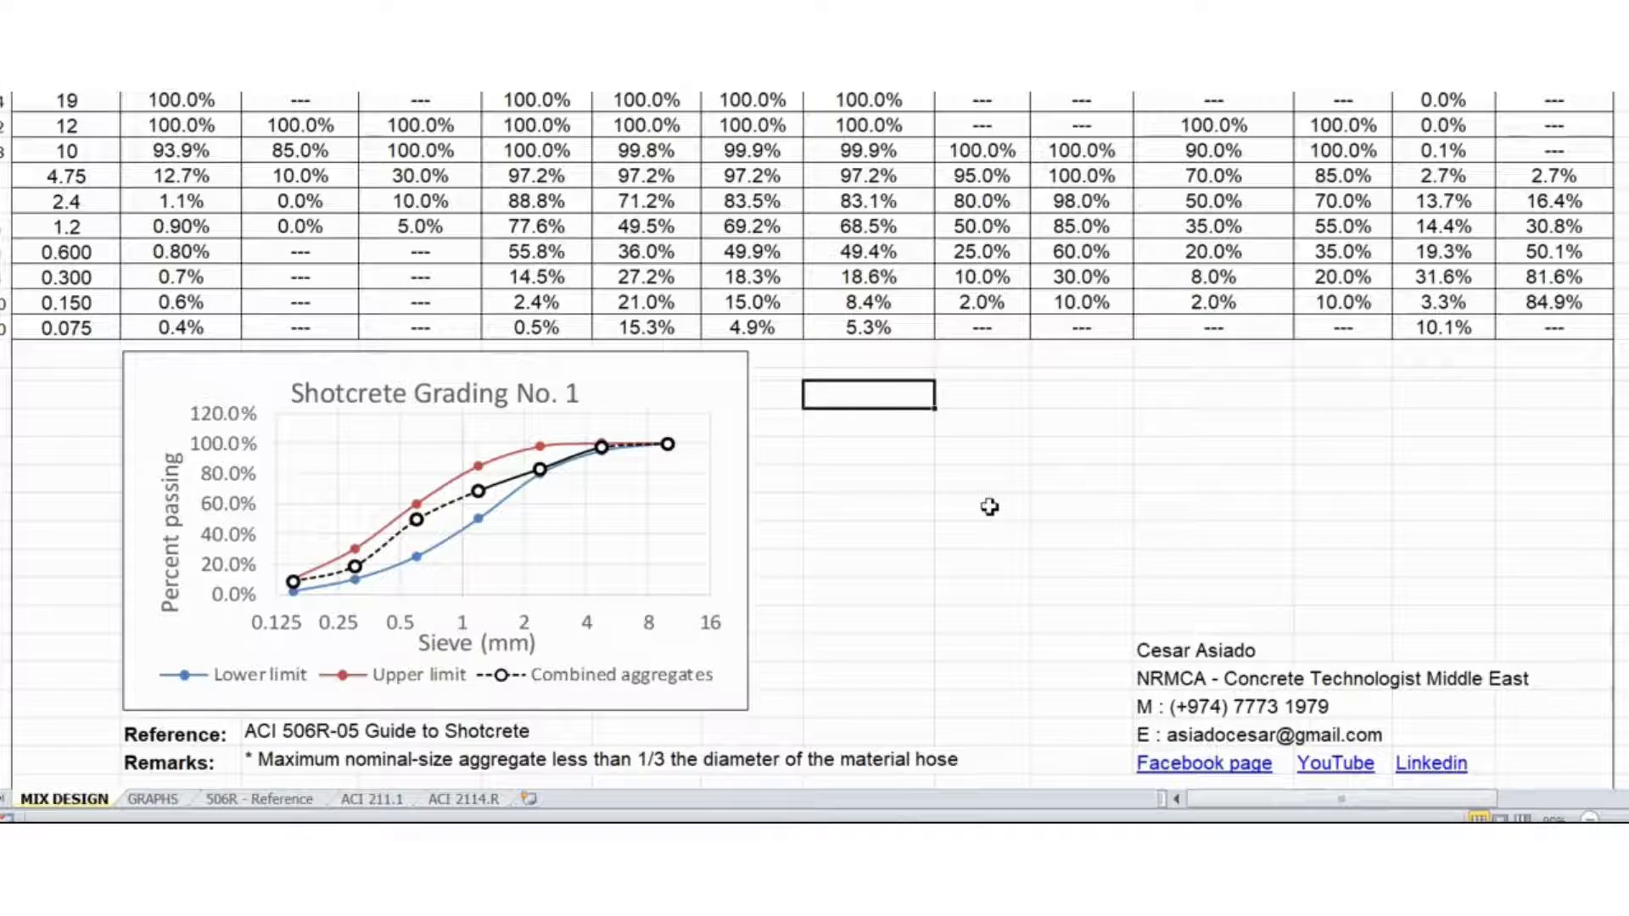
Switch the grading limits to Grading No. 2
{"action": "scroll", "coordinate": [1009, 495], "scroll_direction": "up", "scroll_amount": 5}
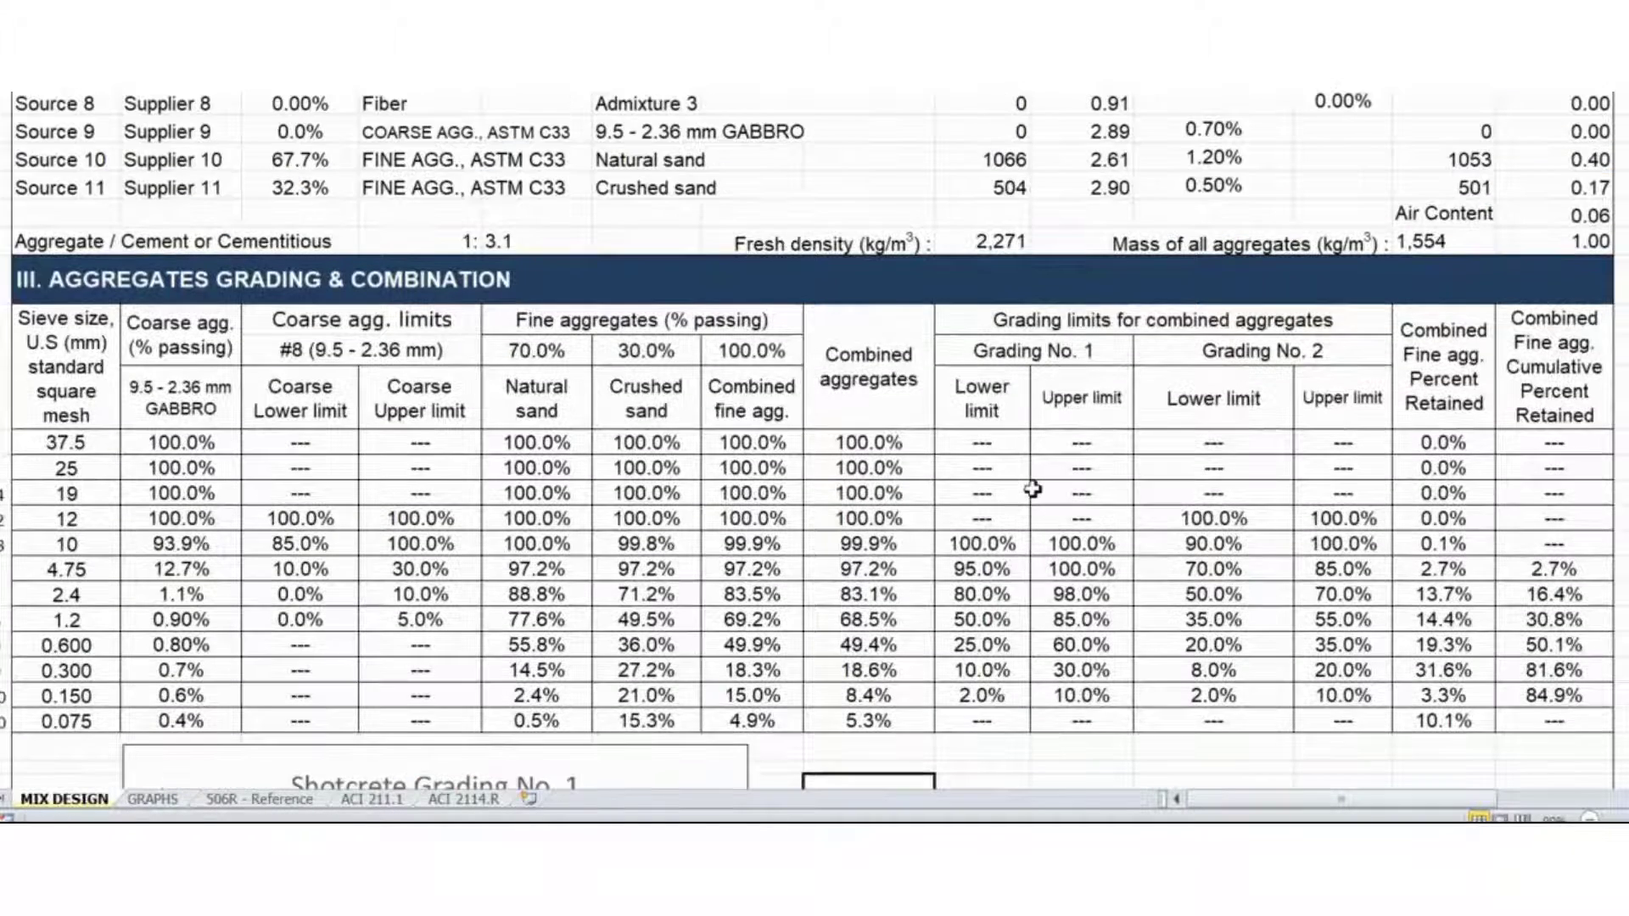
{"action": "scroll", "coordinate": [1066, 495], "scroll_direction": "up", "scroll_amount": 4}
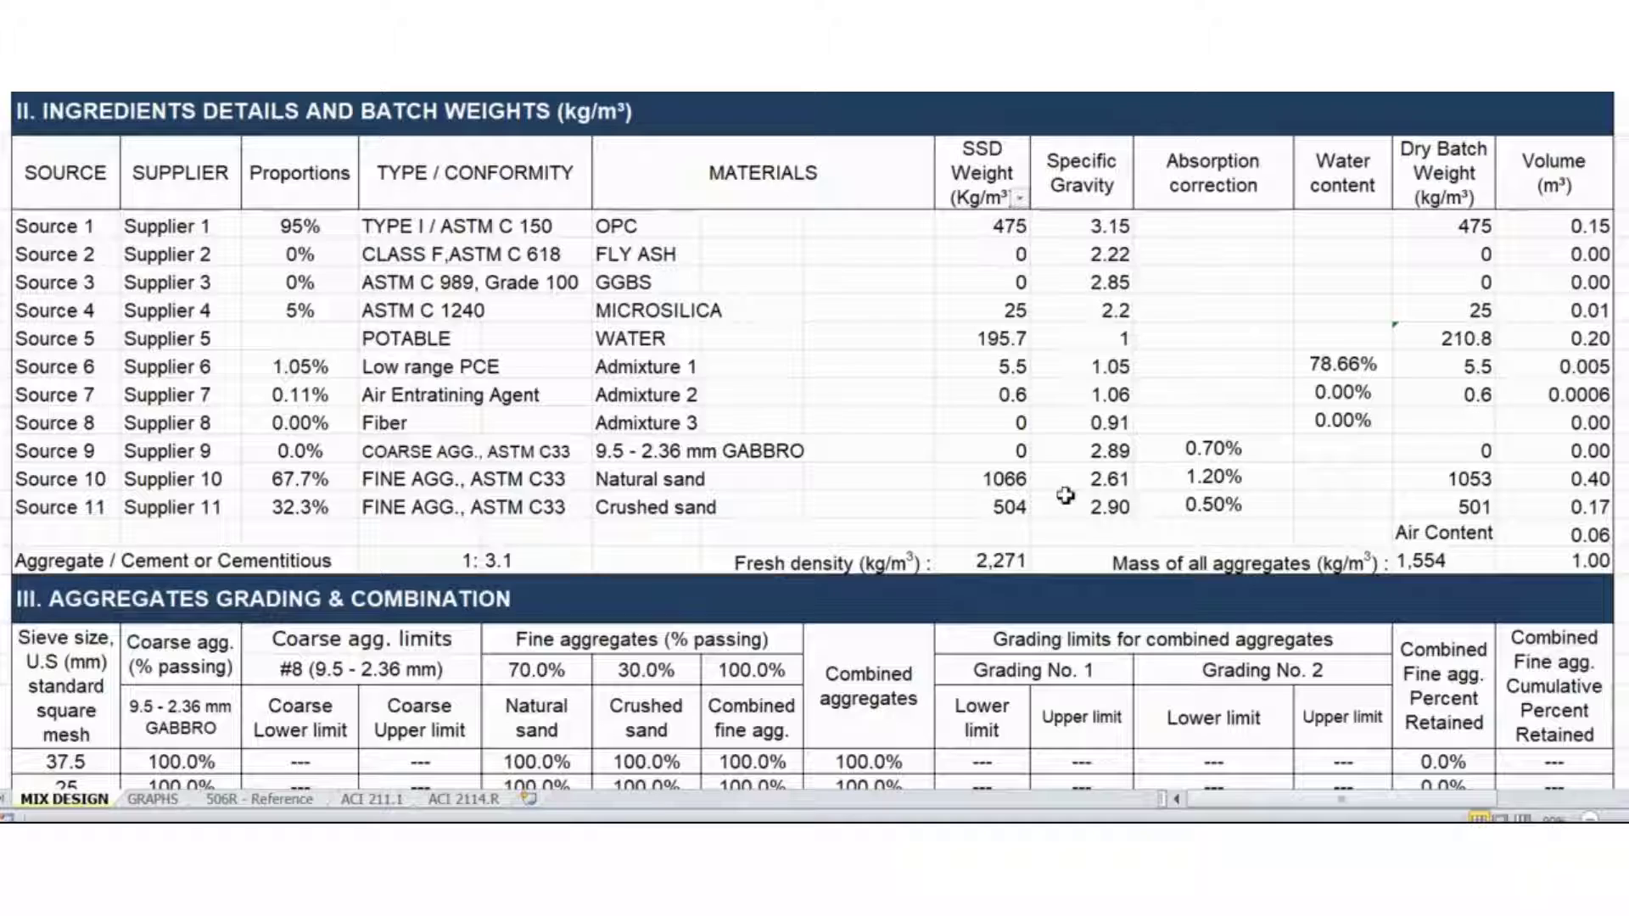
{"action": "scroll", "coordinate": [1064, 510], "scroll_direction": "up", "scroll_amount": 1}
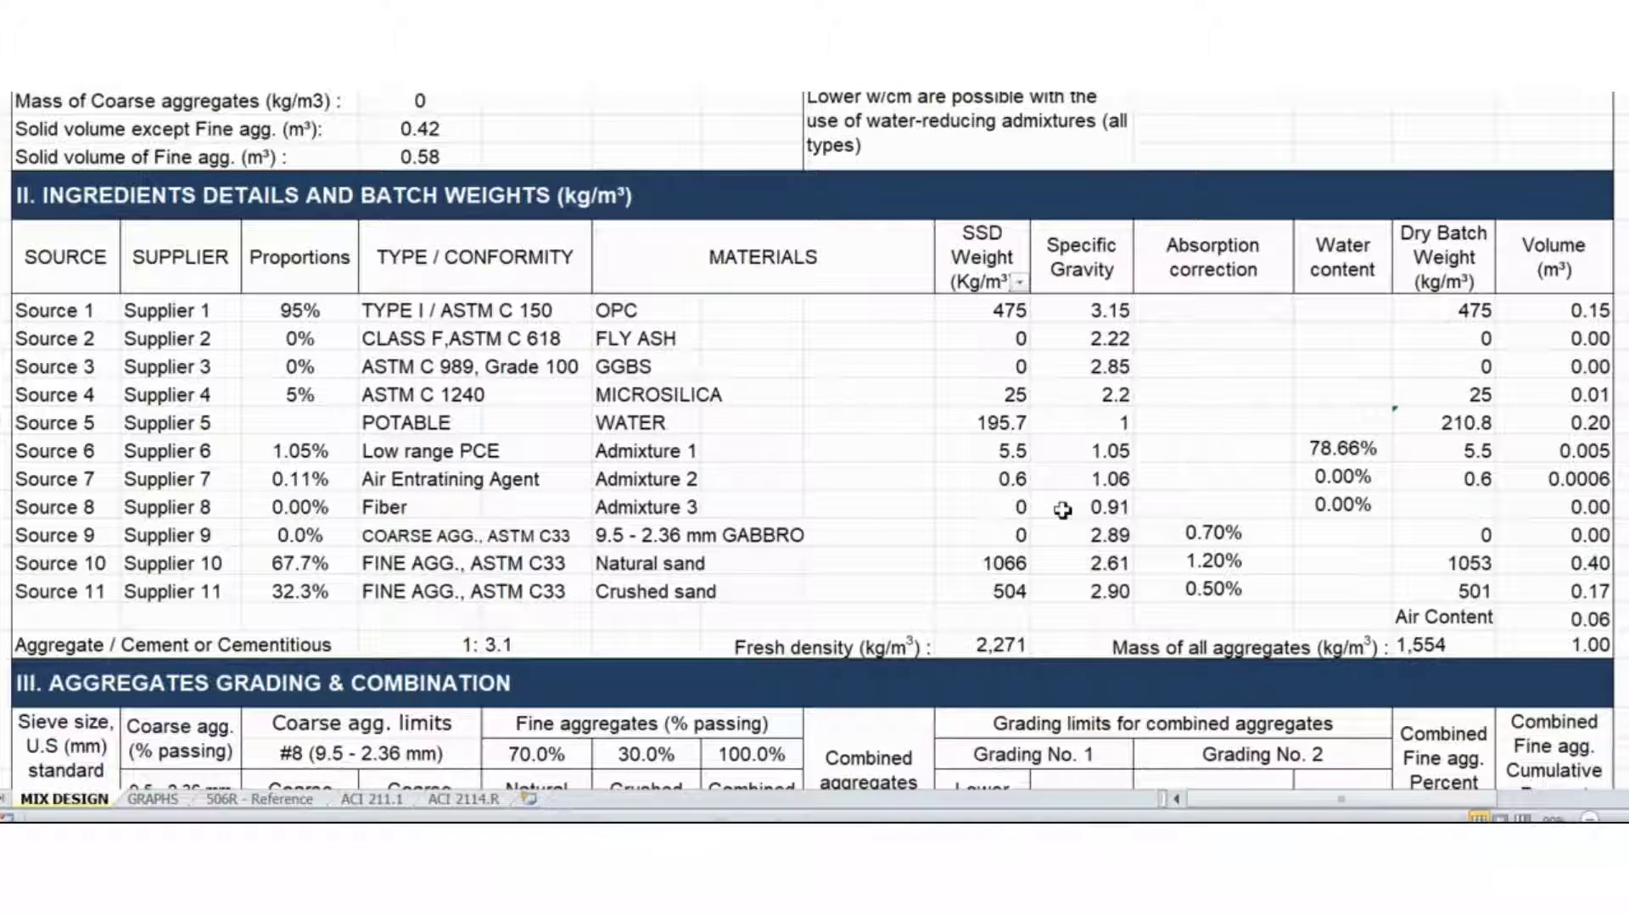
{"action": "scroll", "coordinate": [1062, 509], "scroll_direction": "up", "scroll_amount": 1}
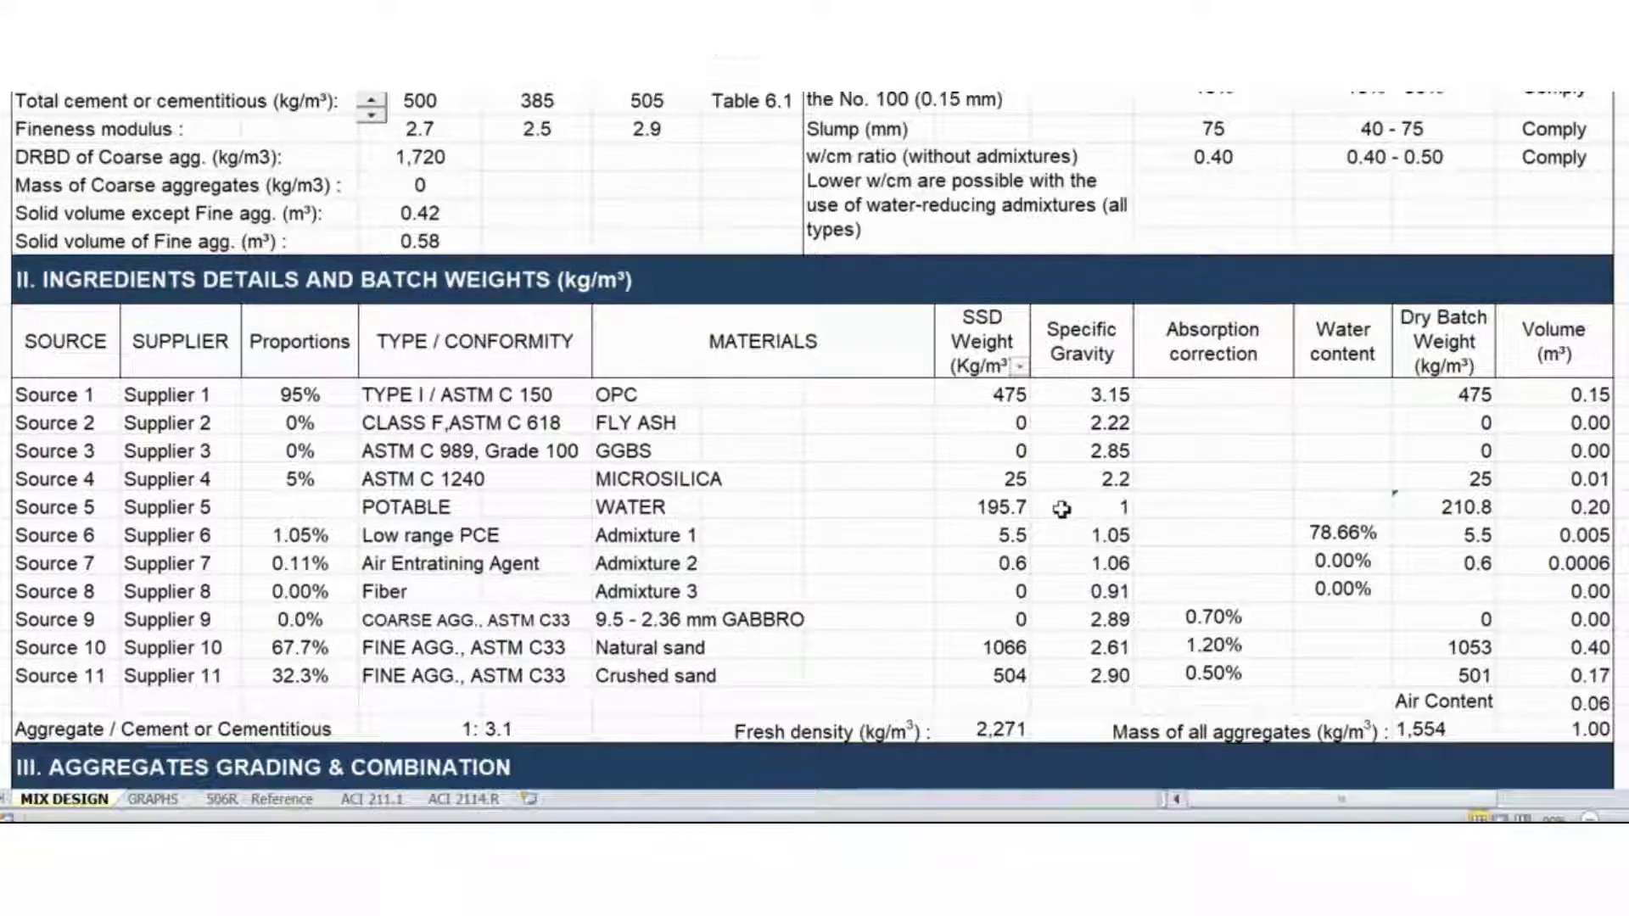
{"action": "scroll", "coordinate": [1061, 509], "scroll_direction": "up", "scroll_amount": 5}
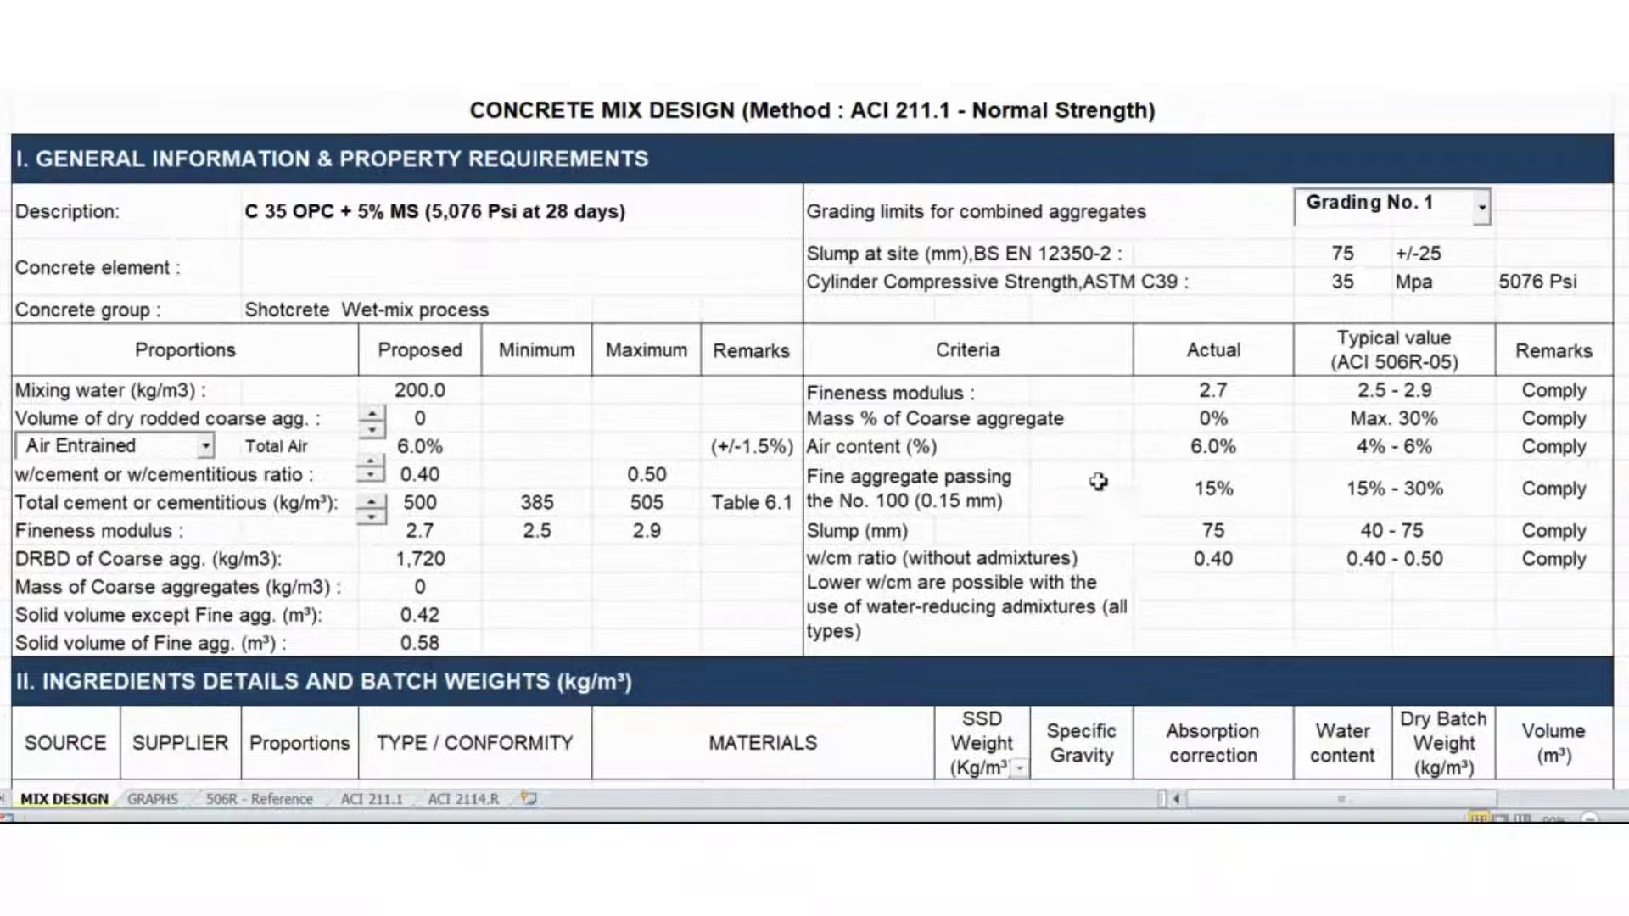
{"action": "left_click", "coordinate": [1246, 308]}
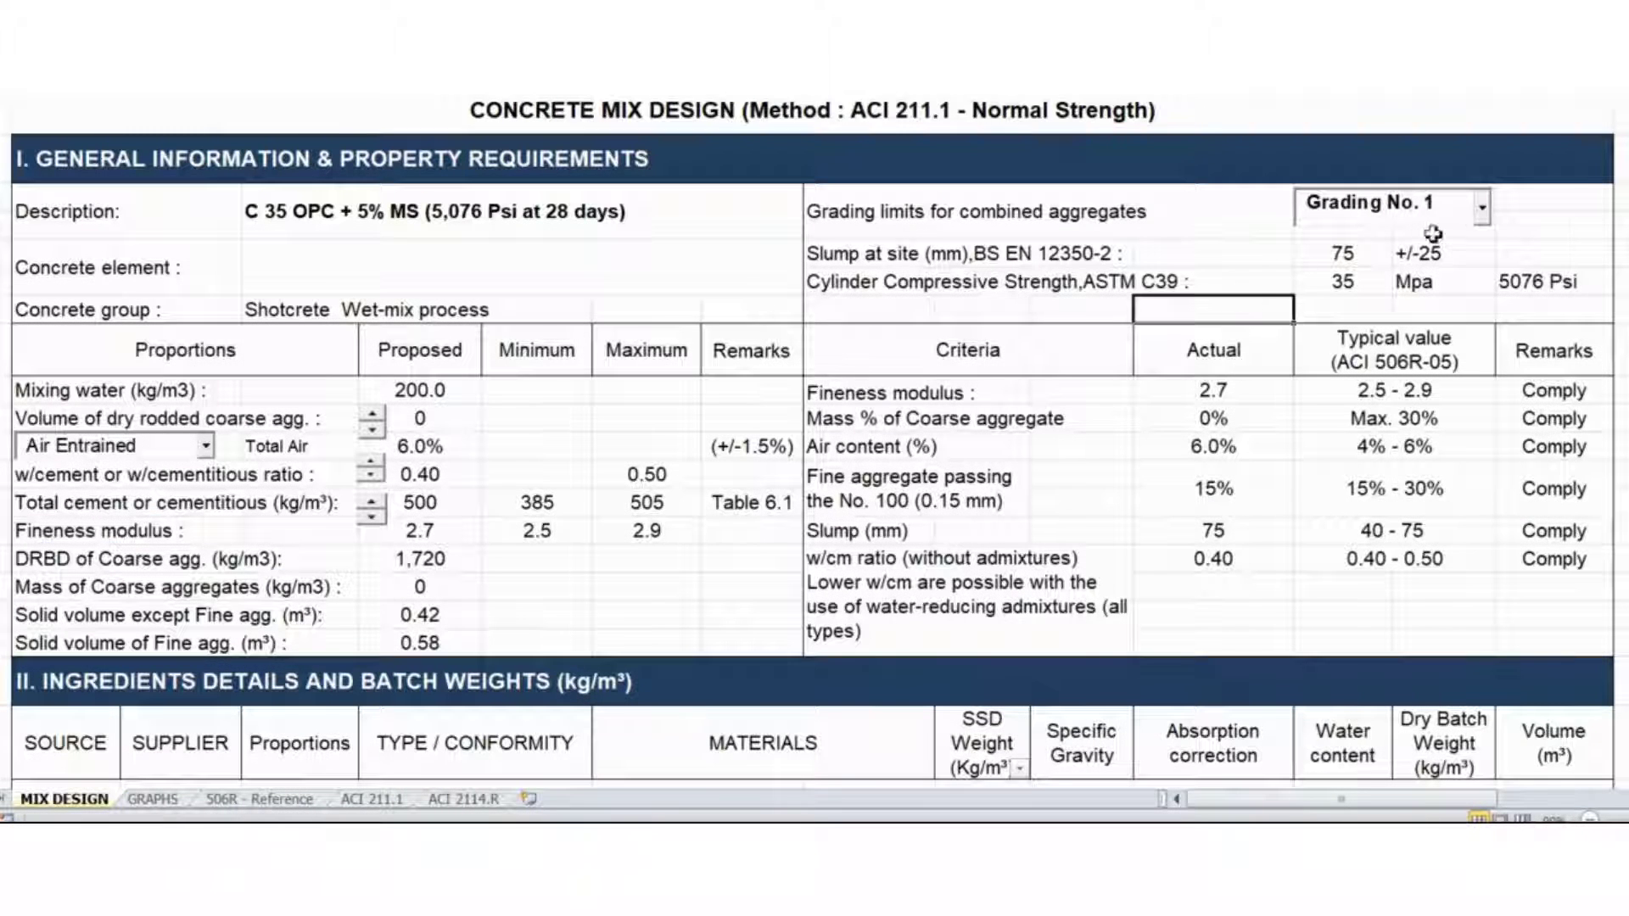
{"action": "left_click", "coordinate": [1481, 210]}
{"action": "left_click", "coordinate": [1444, 270]}
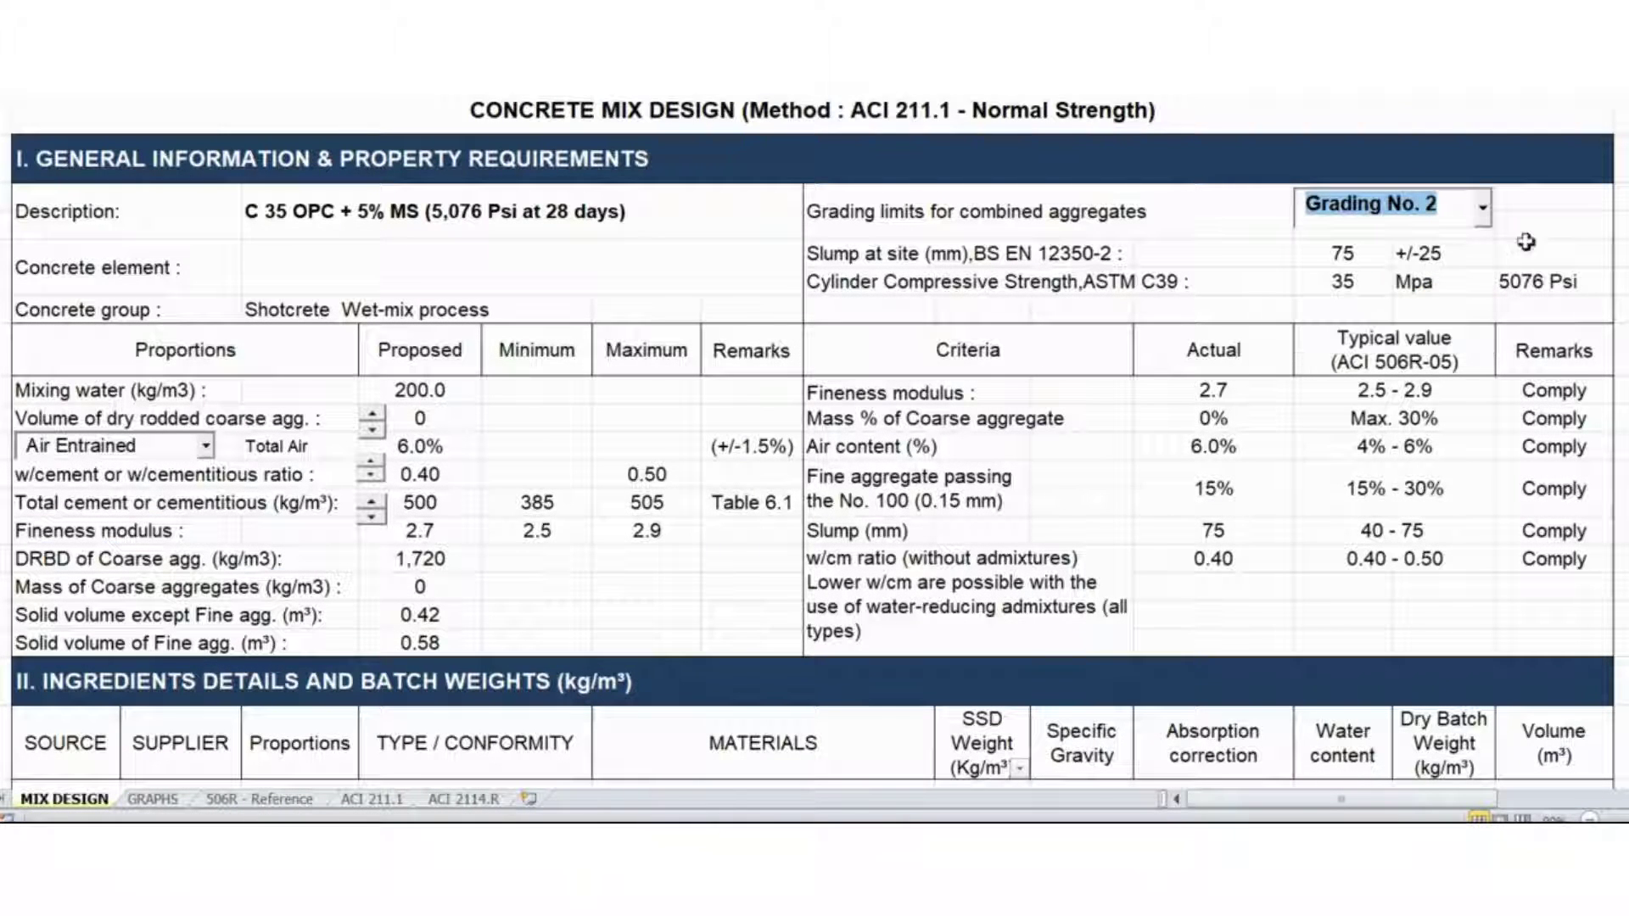
{"action": "left_click", "coordinate": [1527, 229]}
Raise the dry-rodded coarse aggregate volume to 0.27
{"action": "left_click", "coordinate": [372, 415]}
{"action": "left_click", "coordinate": [373, 414]}
{"action": "left_click", "coordinate": [372, 415]}
{"action": "left_click", "coordinate": [372, 414]}
{"action": "left_click", "coordinate": [372, 415]}
{"action": "left_click", "coordinate": [373, 415]}
{"action": "left_click", "coordinate": [372, 415]}
{"action": "left_click", "coordinate": [372, 414]}
{"action": "left_click", "coordinate": [373, 415]}
{"action": "left_click", "coordinate": [372, 415]}
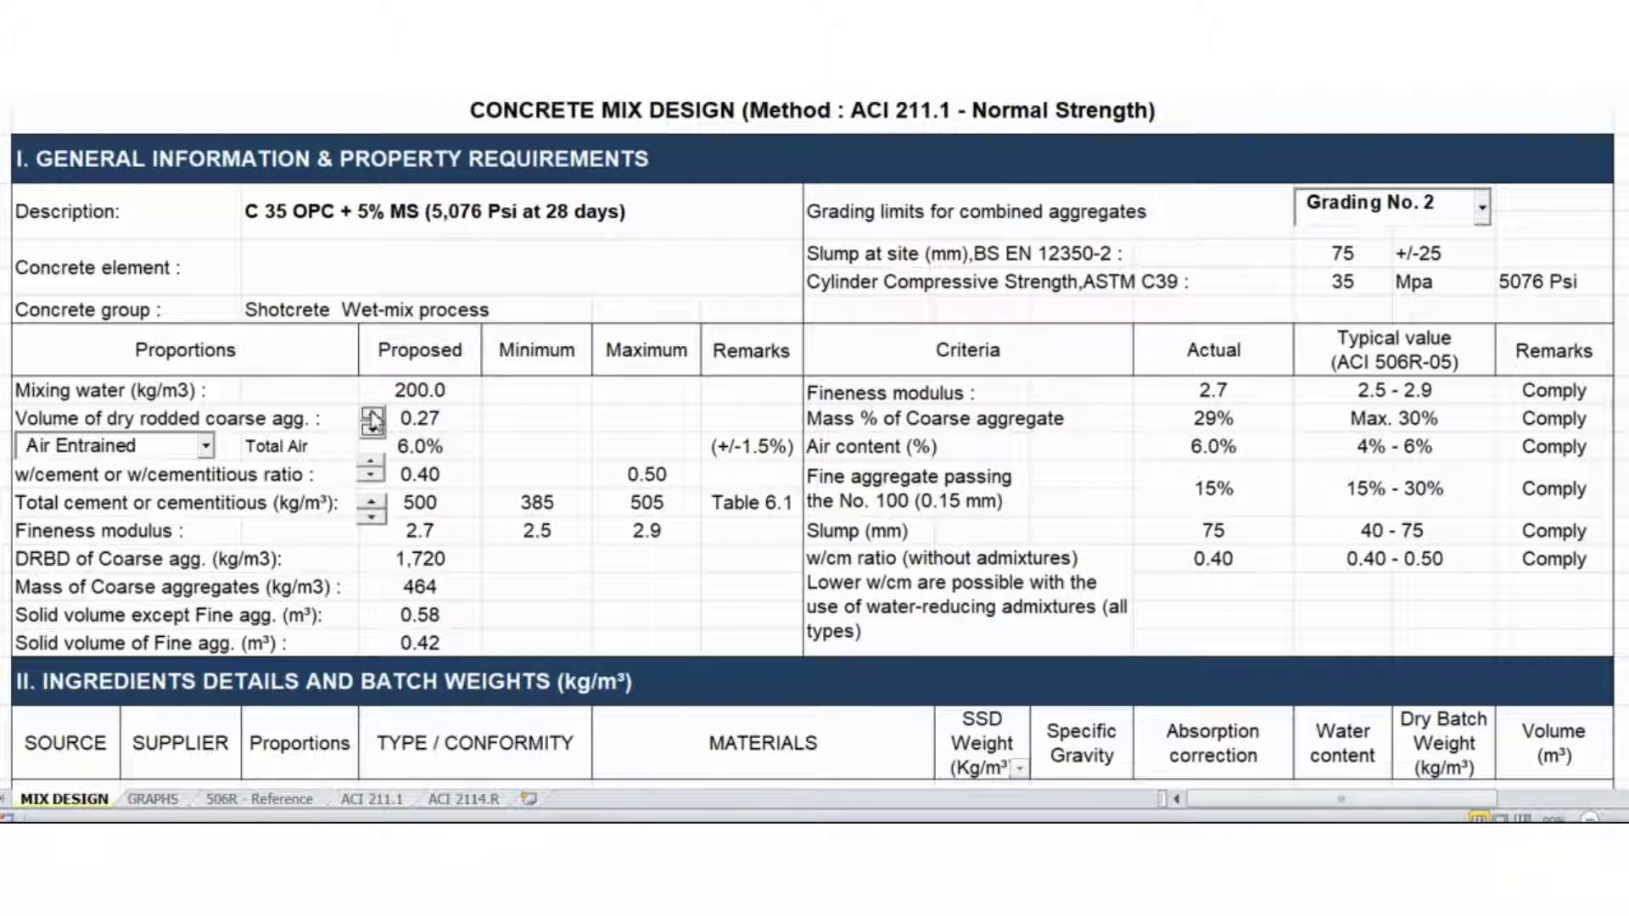
{"action": "left_click", "coordinate": [1225, 528]}
{"action": "left_click", "coordinate": [1225, 429]}
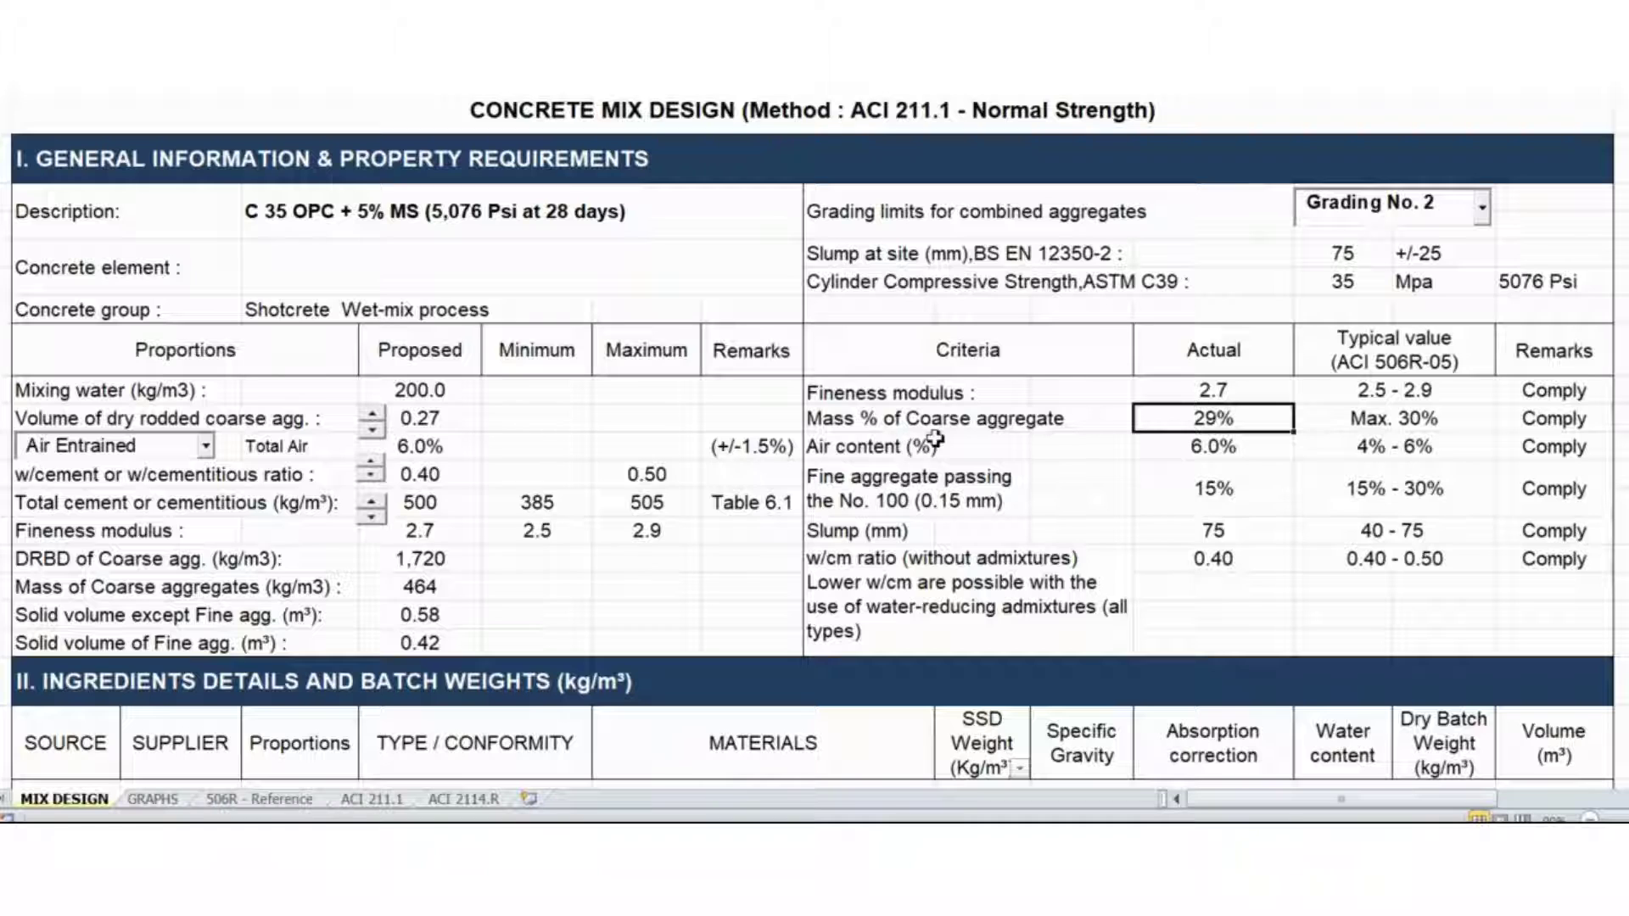
{"action": "left_click", "coordinate": [551, 420]}
Lower the cement content to 440 kg/m³, bringing water to 176.0
{"action": "left_click", "coordinate": [373, 518]}
{"action": "left_click", "coordinate": [373, 518]}
{"action": "left_click", "coordinate": [373, 518]}
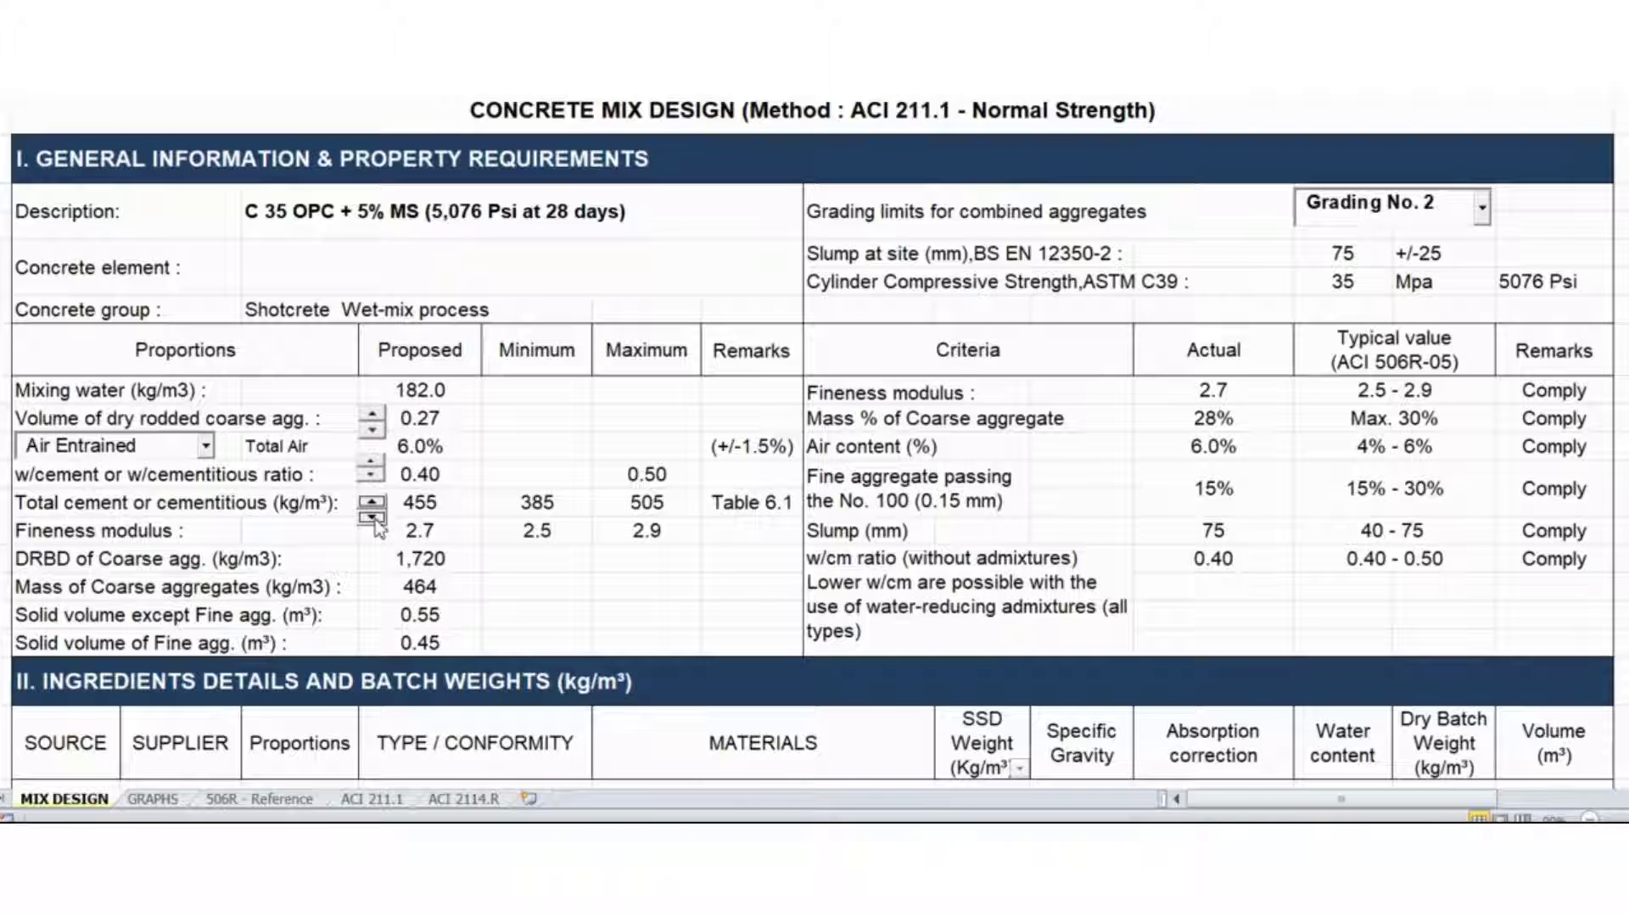
{"action": "left_click", "coordinate": [373, 518]}
{"action": "left_click", "coordinate": [373, 518]}
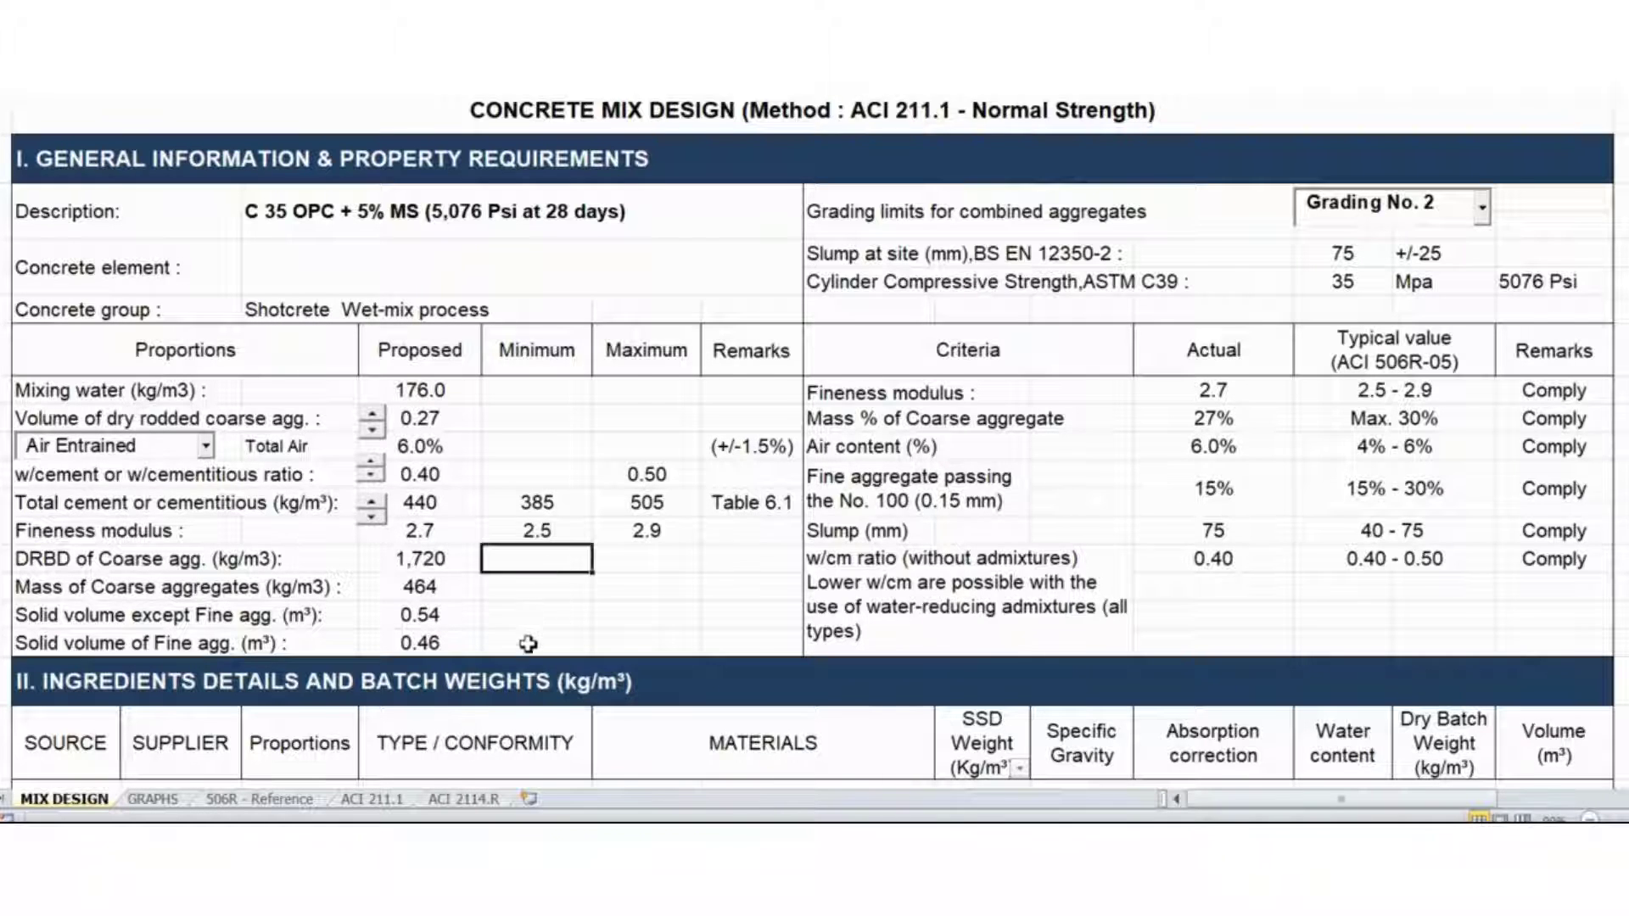
{"action": "scroll", "coordinate": [535, 575], "scroll_direction": "down", "scroll_amount": 6}
{"action": "left_click", "coordinate": [447, 645]}
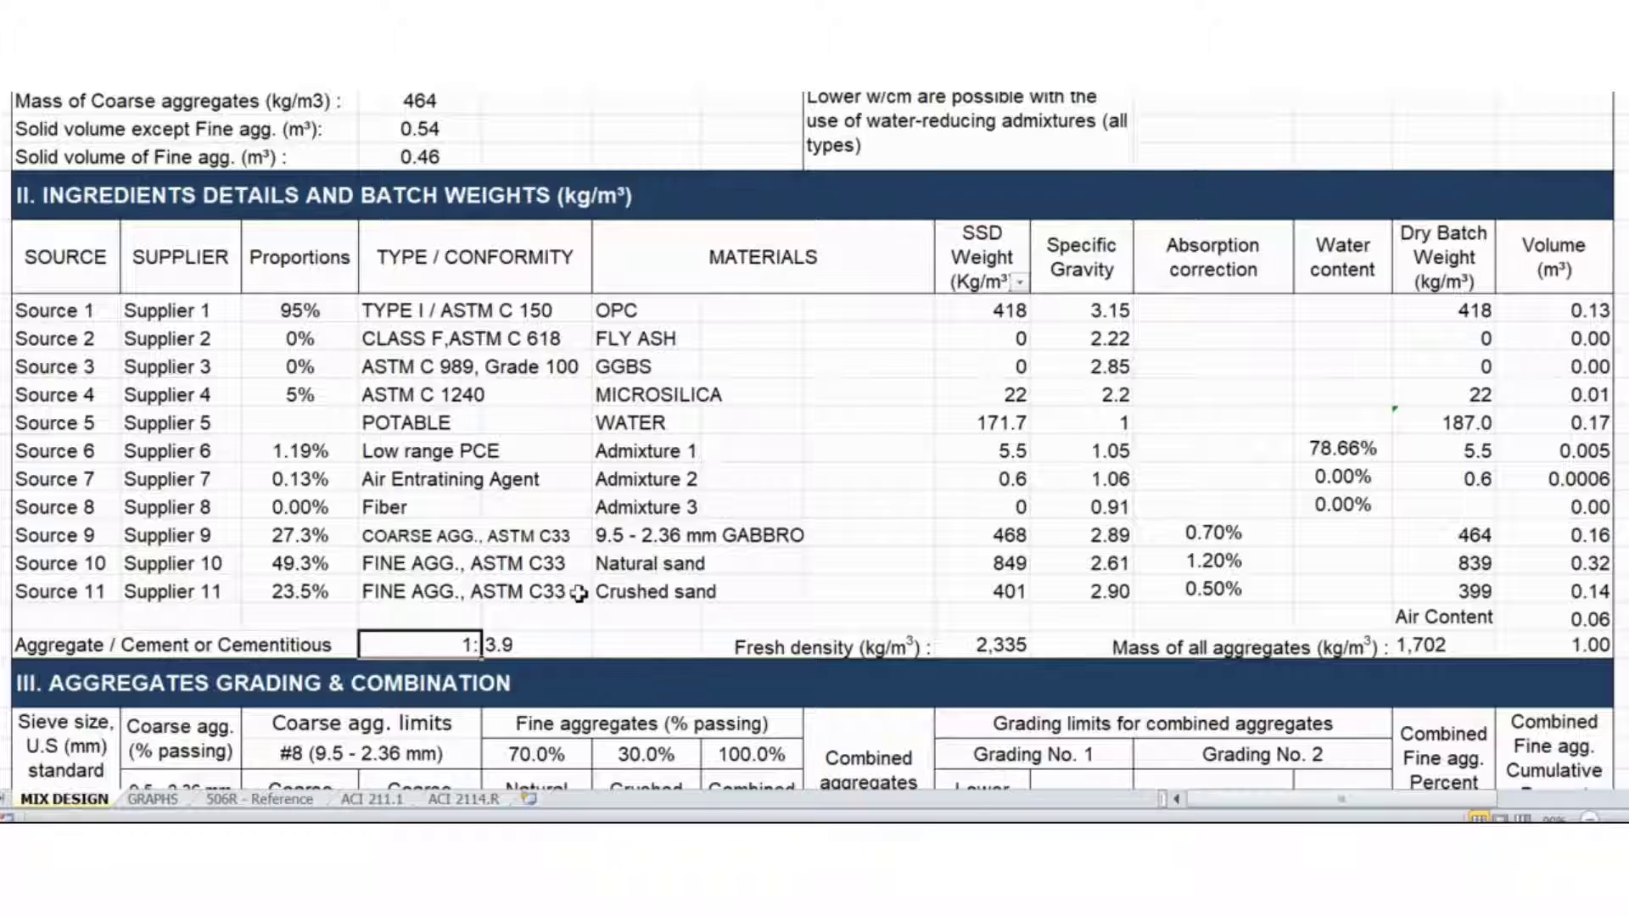
{"action": "scroll", "coordinate": [579, 593], "scroll_direction": "up", "scroll_amount": 7}
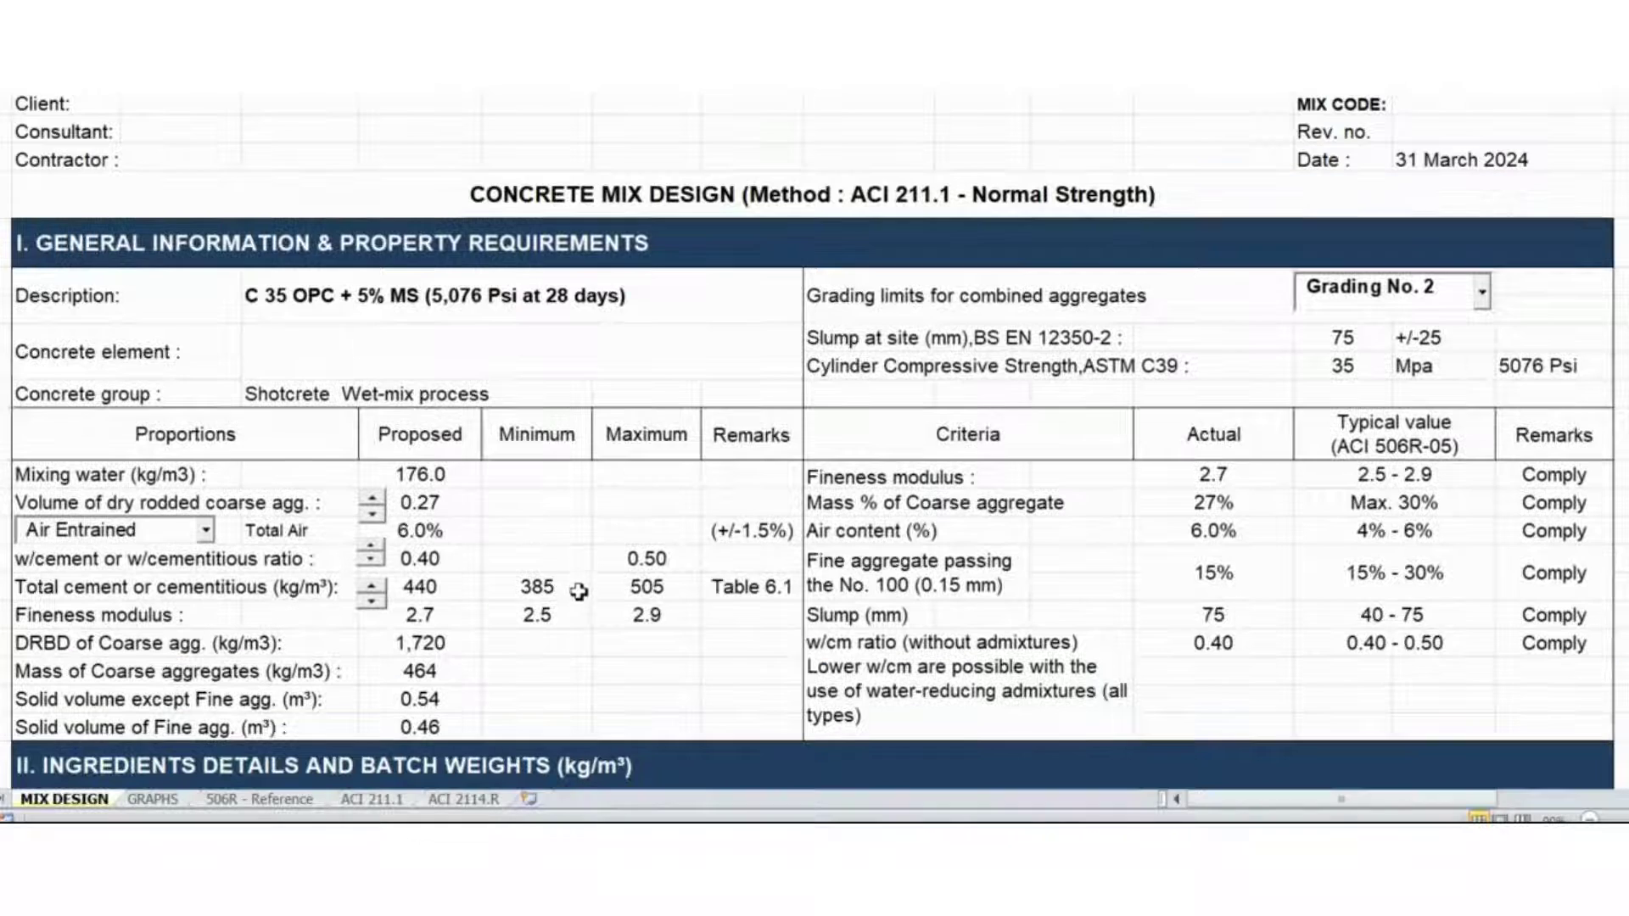
{"action": "left_click", "coordinate": [666, 647]}
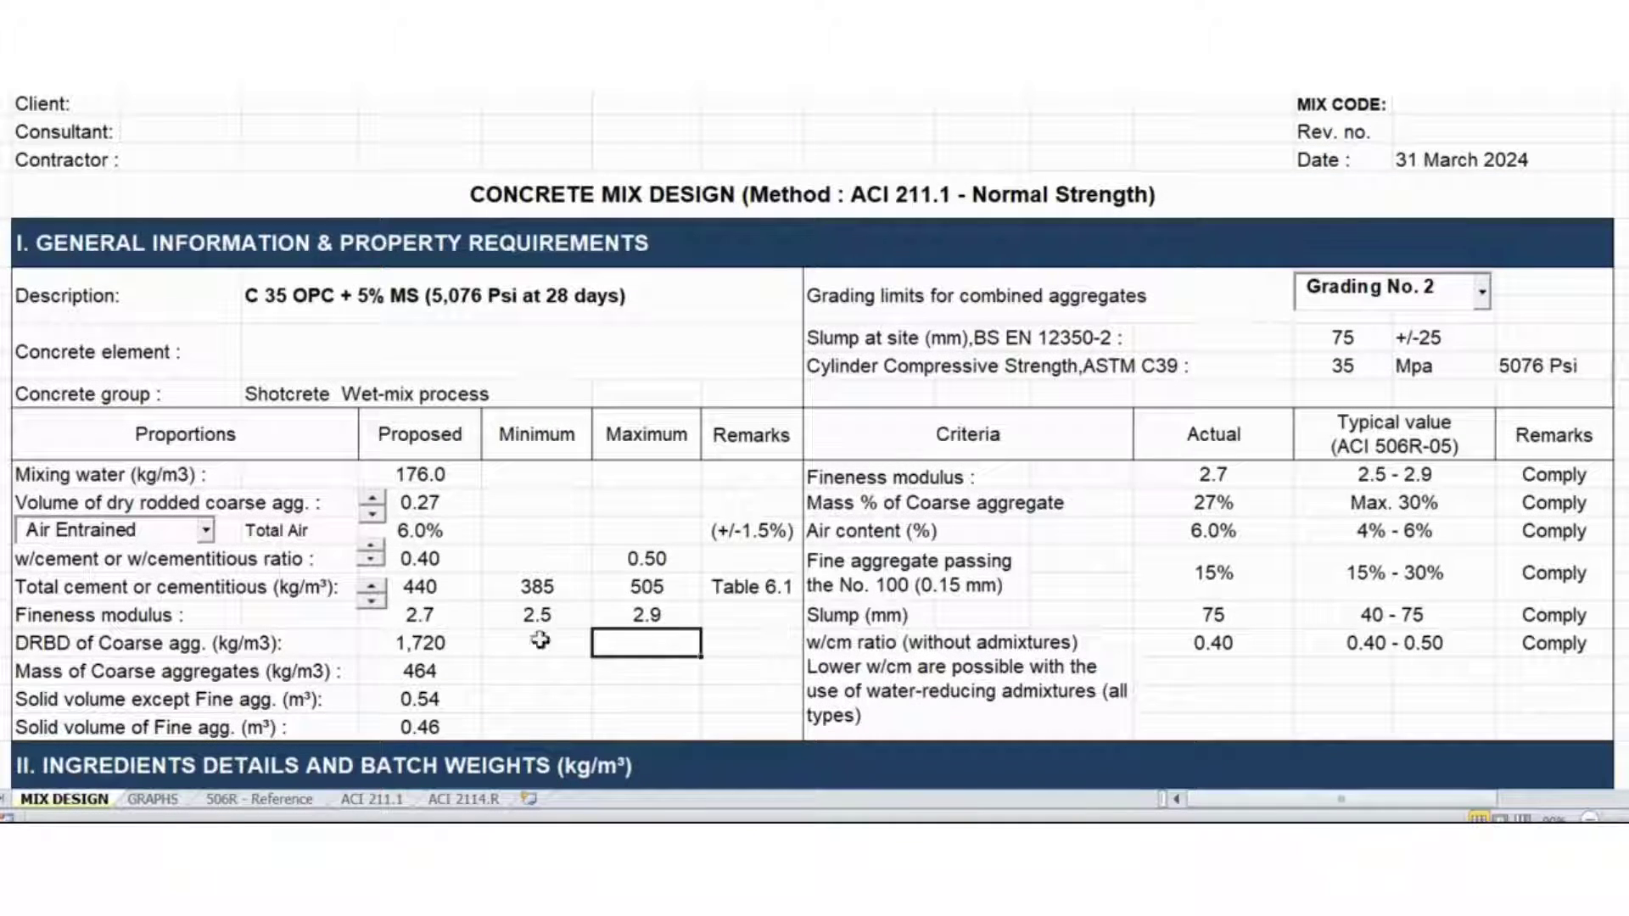
{"action": "scroll", "coordinate": [611, 632], "scroll_direction": "down", "scroll_amount": 1}
{"action": "scroll", "coordinate": [1018, 466], "scroll_direction": "up", "scroll_amount": 1}
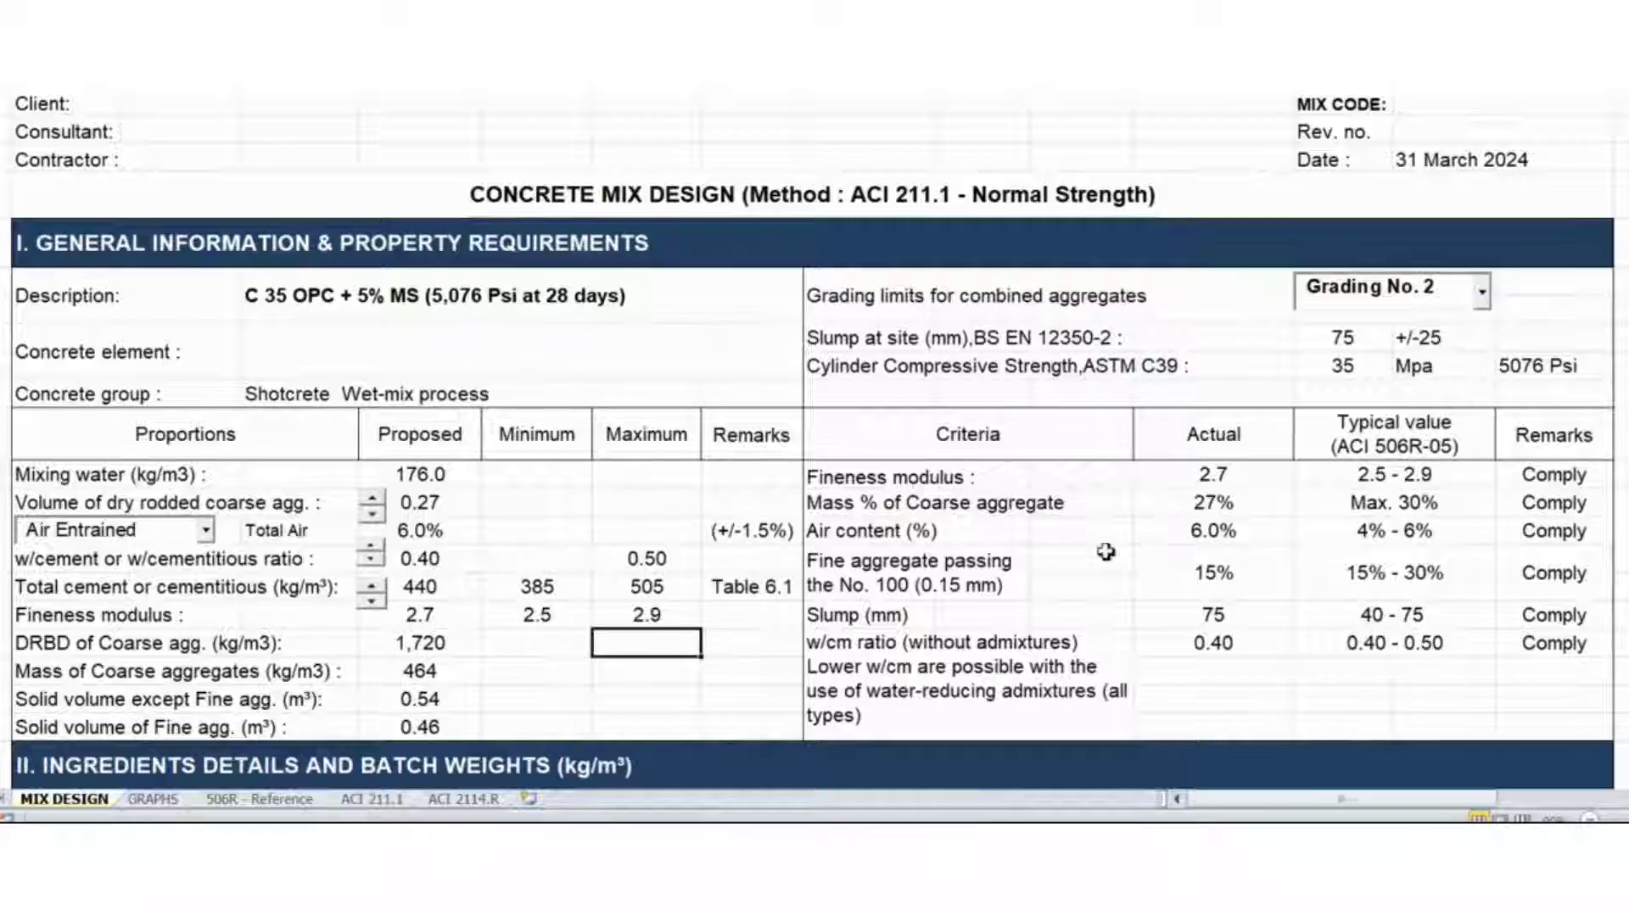
{"action": "scroll", "coordinate": [825, 465], "scroll_direction": "down", "scroll_amount": 10}
{"action": "scroll", "coordinate": [800, 574], "scroll_direction": "down", "scroll_amount": 5}
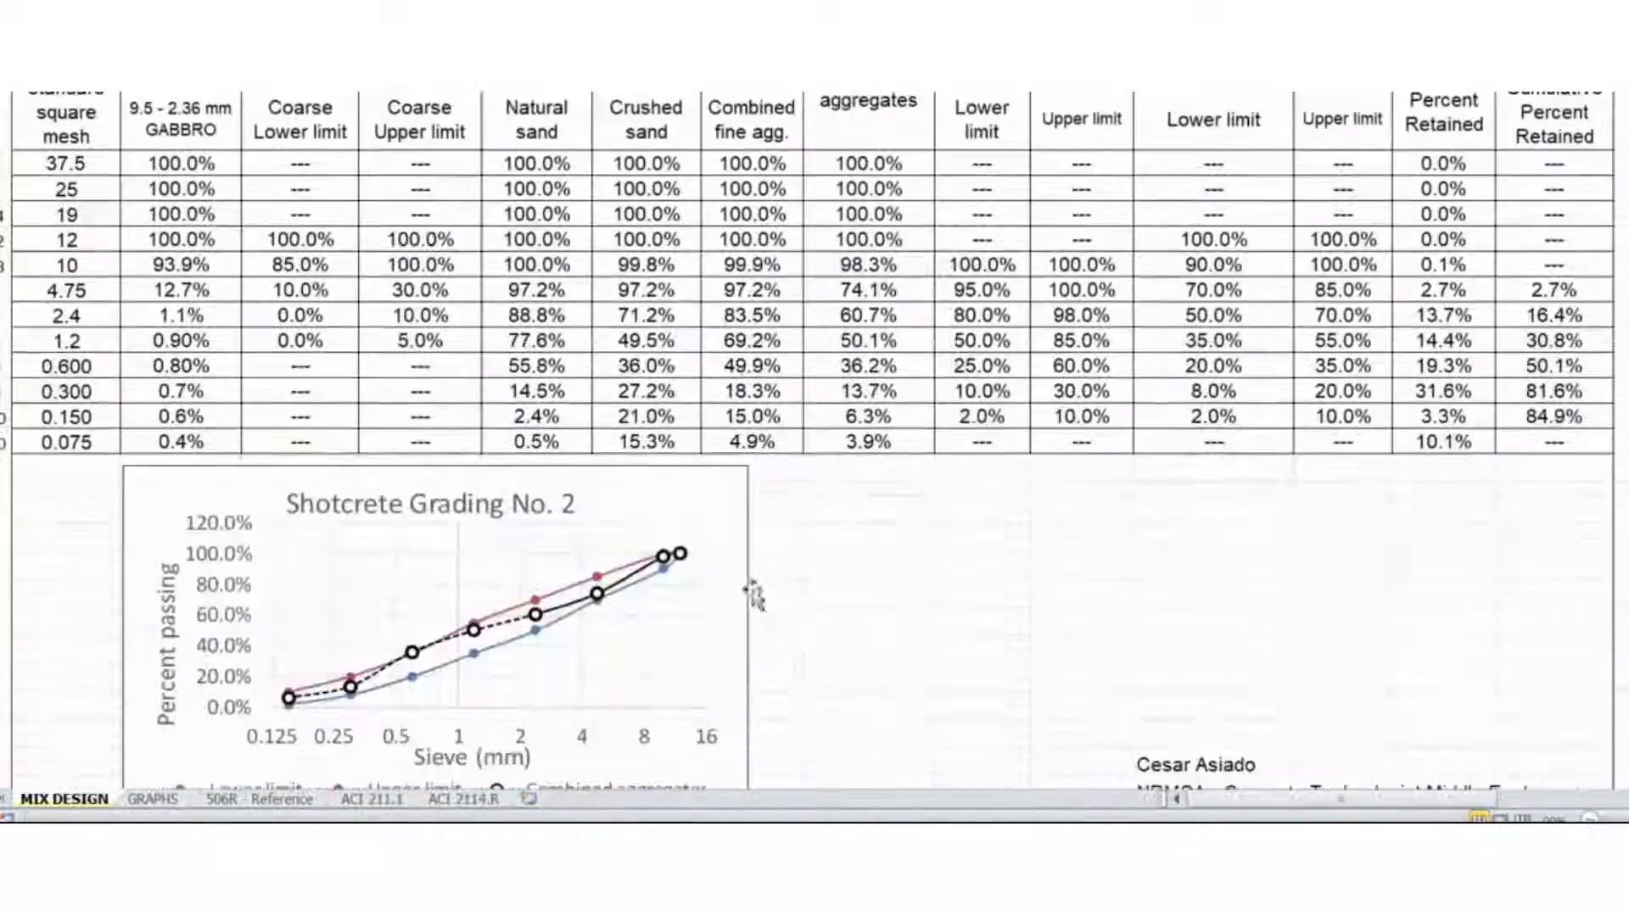
{"action": "scroll", "coordinate": [1028, 582], "scroll_direction": "up", "scroll_amount": 4}
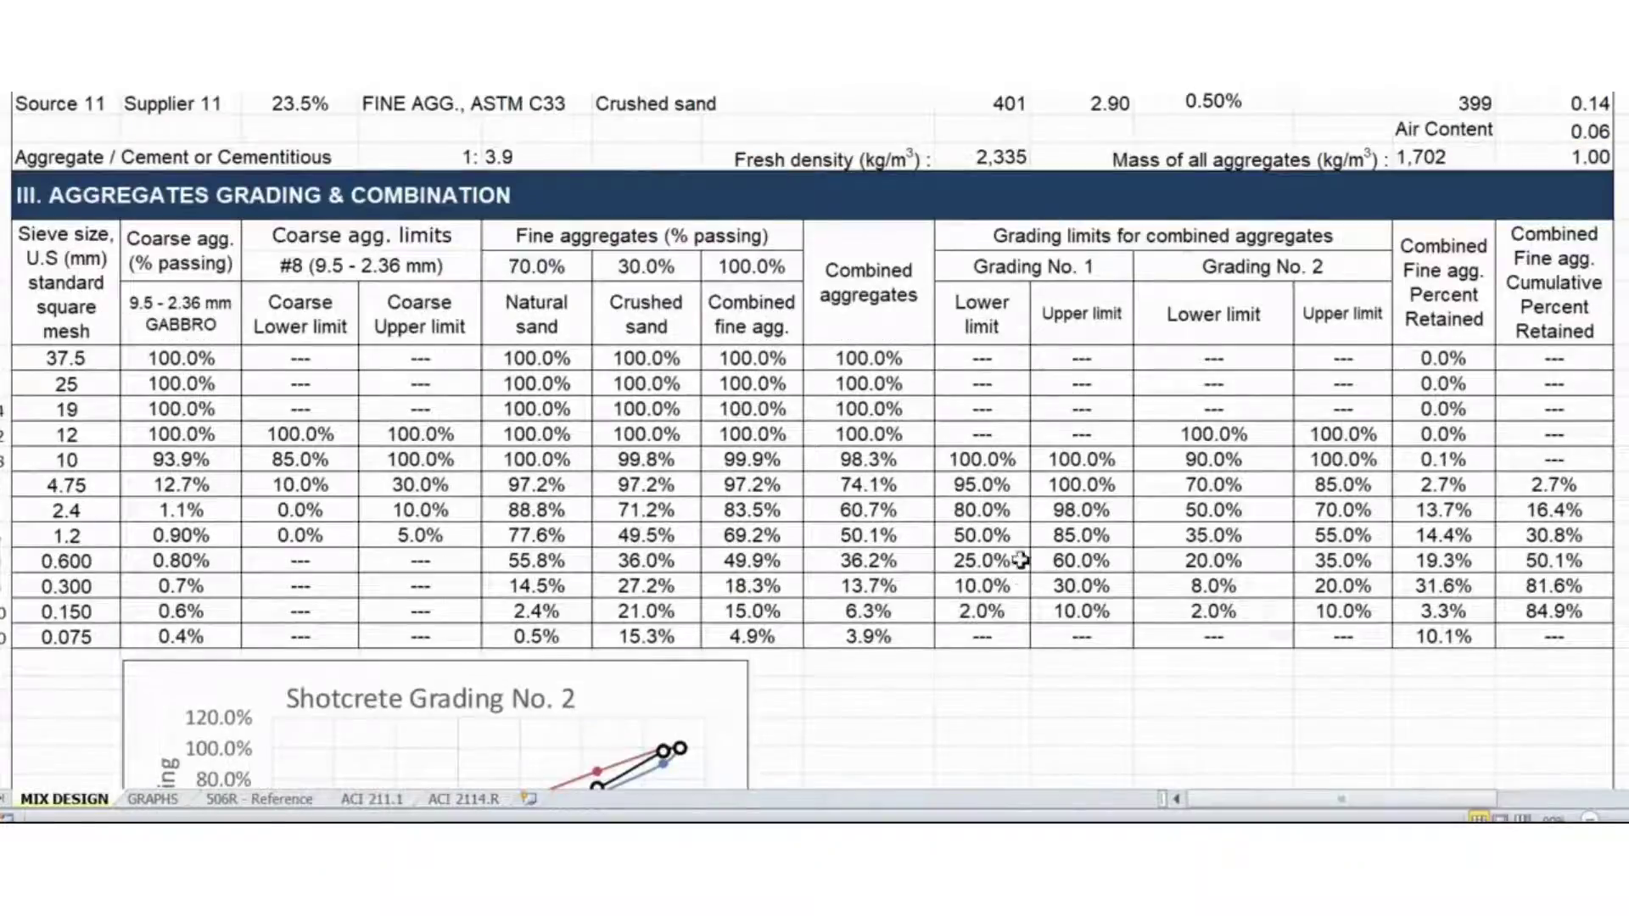
{"action": "scroll", "coordinate": [1028, 584], "scroll_direction": "up", "scroll_amount": 3}
{"action": "scroll", "coordinate": [1031, 585], "scroll_direction": "down", "scroll_amount": 4}
{"action": "scroll", "coordinate": [1035, 587], "scroll_direction": "down", "scroll_amount": 5}
{"action": "scroll", "coordinate": [1036, 585], "scroll_direction": "up", "scroll_amount": 12}
{"action": "scroll", "coordinate": [1036, 582], "scroll_direction": "up", "scroll_amount": 4}
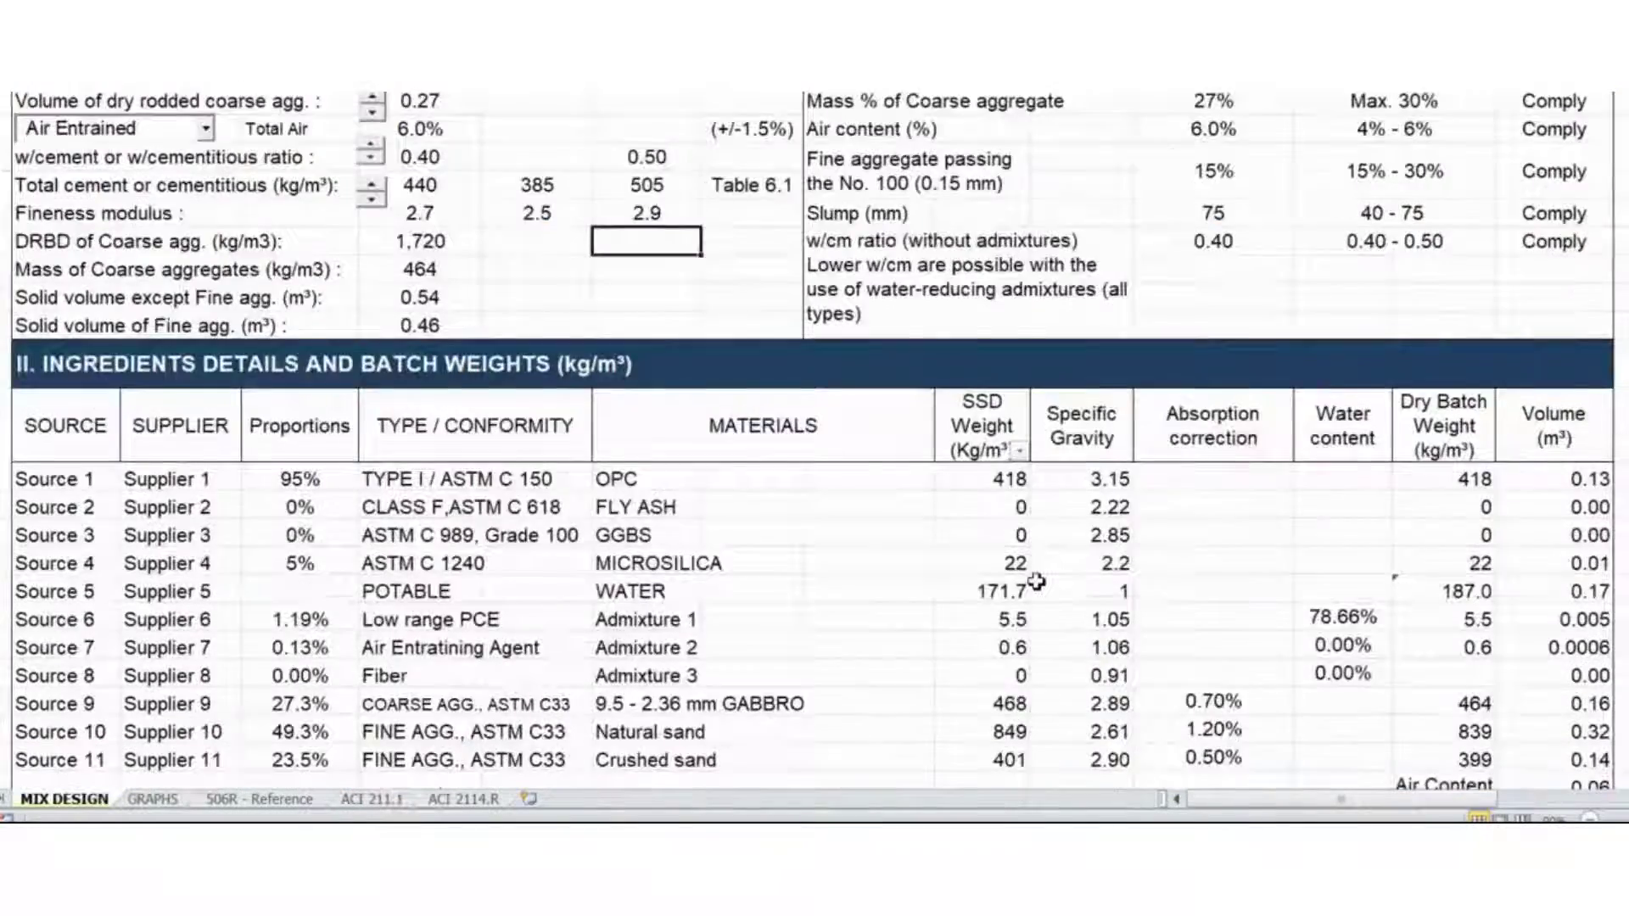